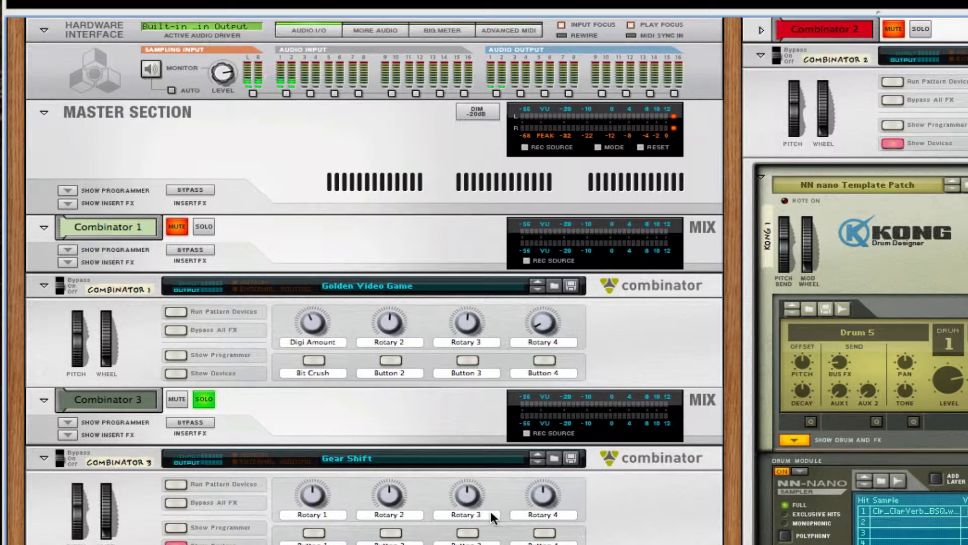
Step: Examine the device chain inside Combinator 3, from the Malström synthesizer through its effects to the last Bass Amp
scroll(695, 538, down, 1)
scroll(695, 538, down, 10)
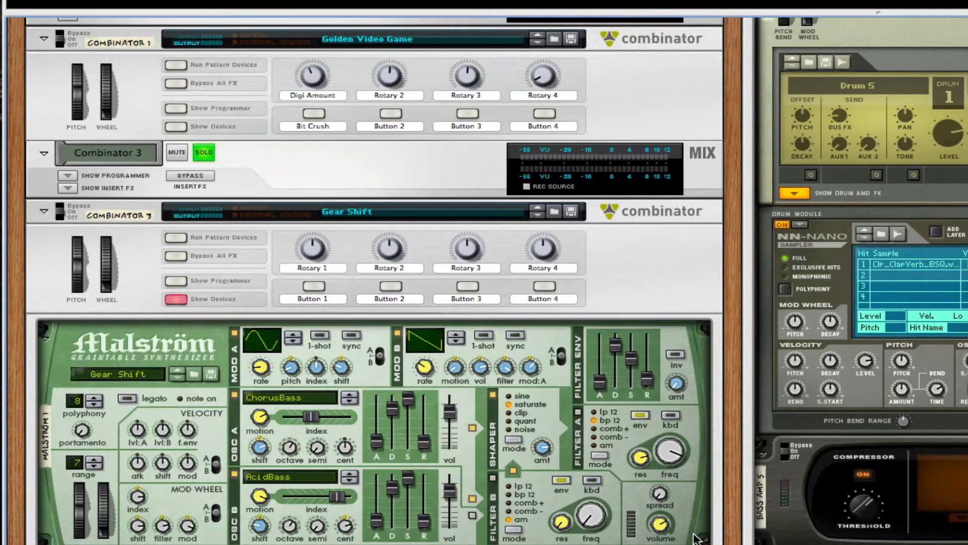
scroll(696, 538, down, 10)
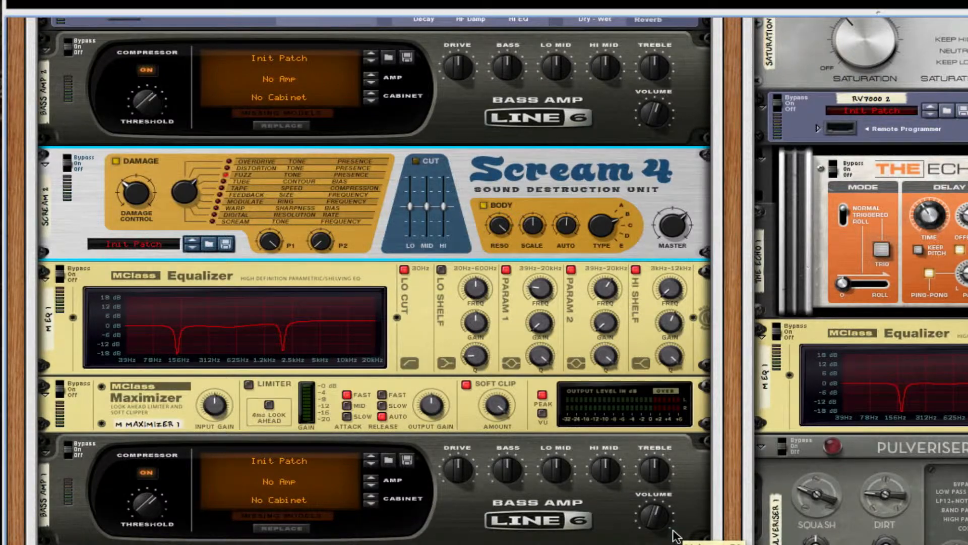
scroll(675, 535, up, 10)
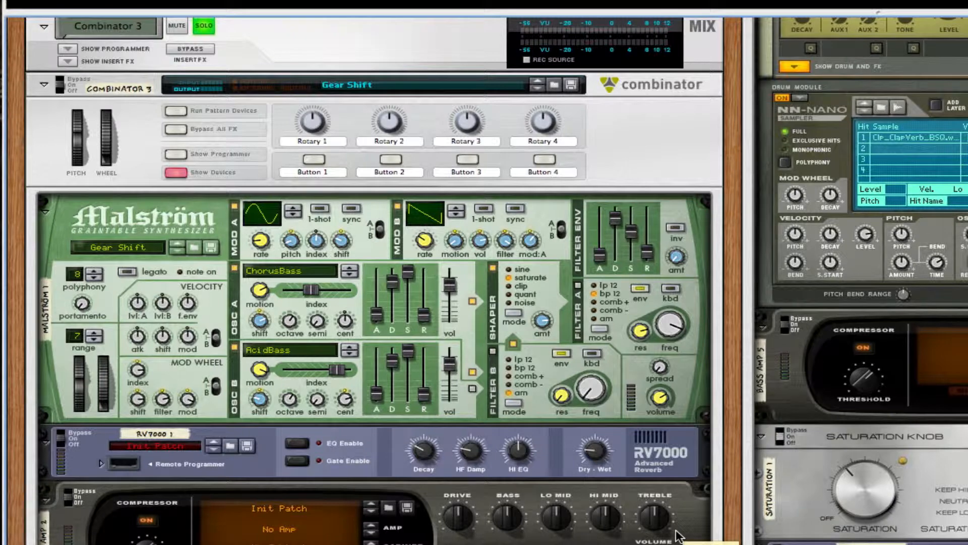
scroll(679, 534, up, 2)
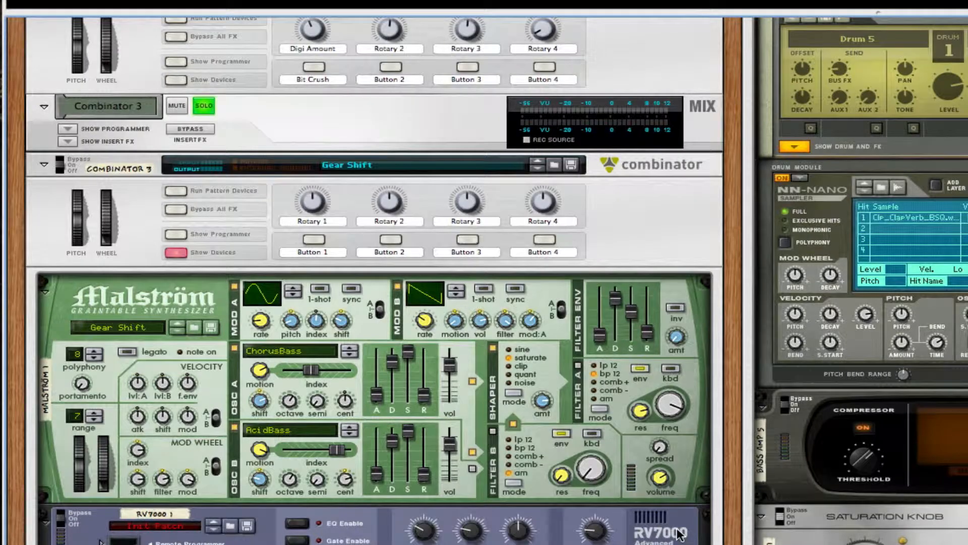
scroll(679, 533, down, 3)
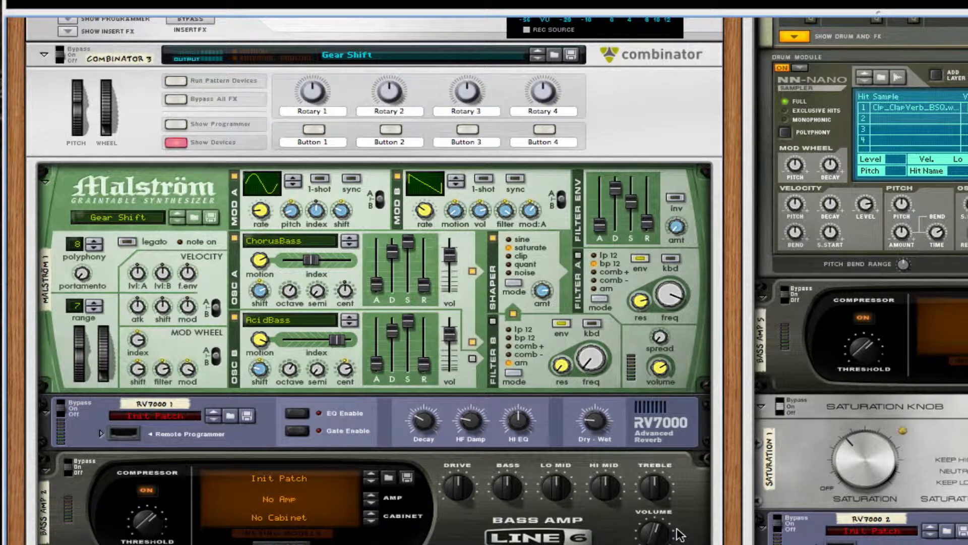
scroll(679, 534, down, 5)
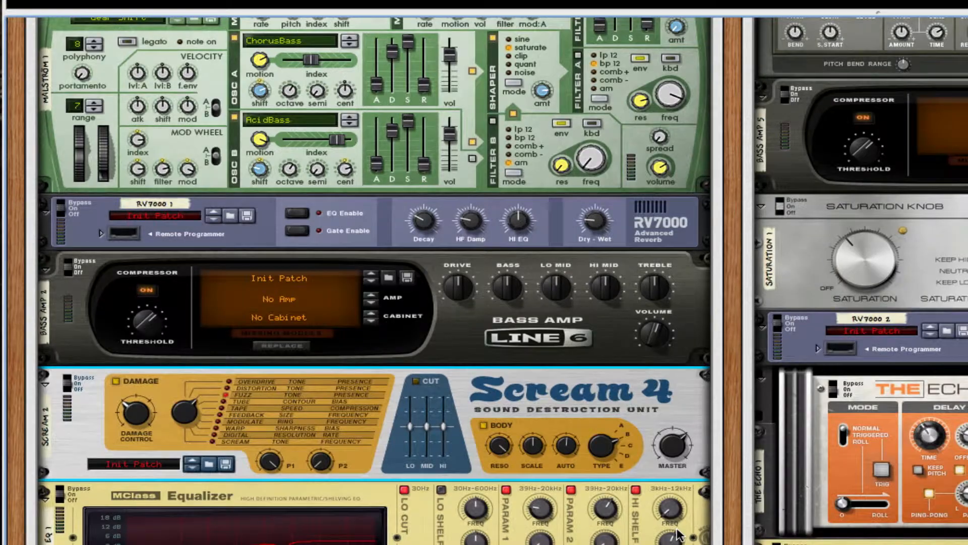
scroll(679, 533, down, 6)
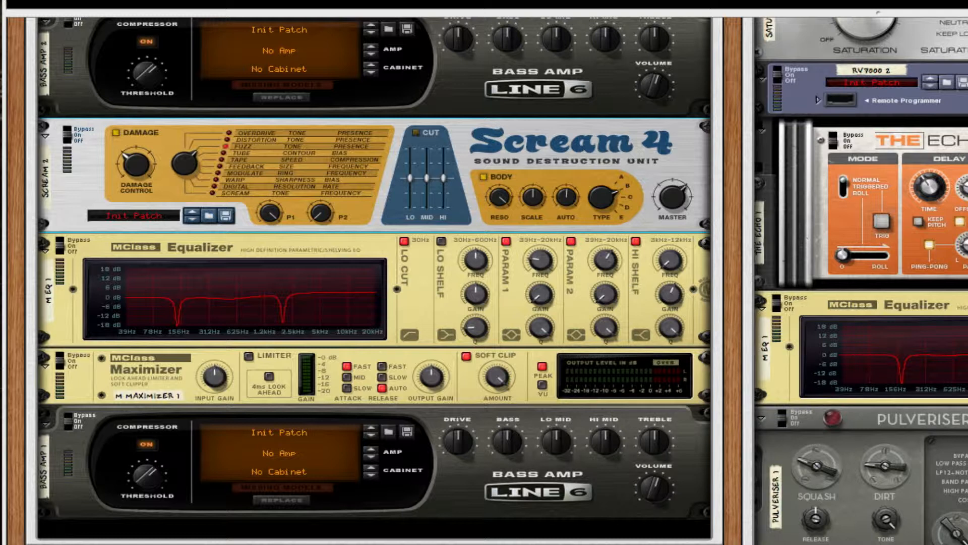
scroll(914, 37, up, 15)
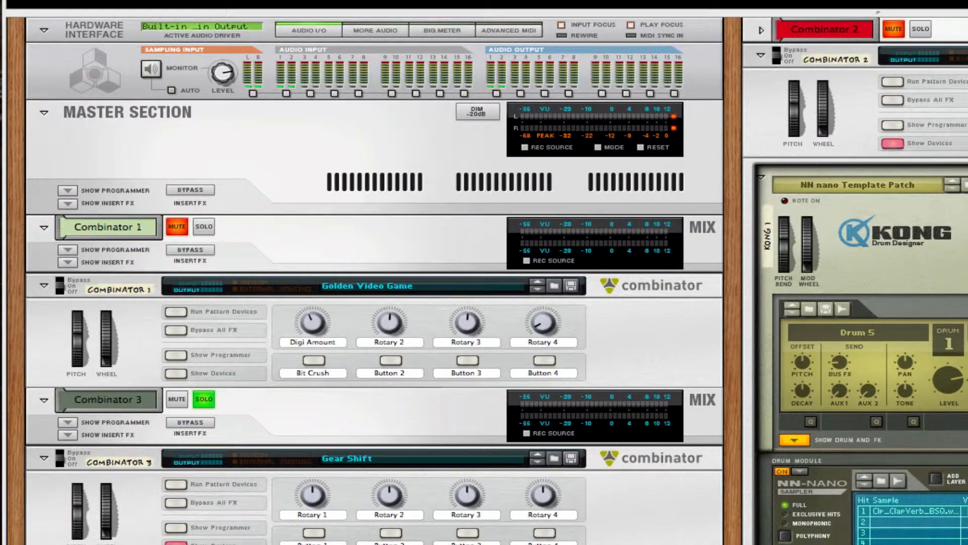
Step: Enlarge the rack area by collapsing the empty area above it, and start song playback
key(F5)
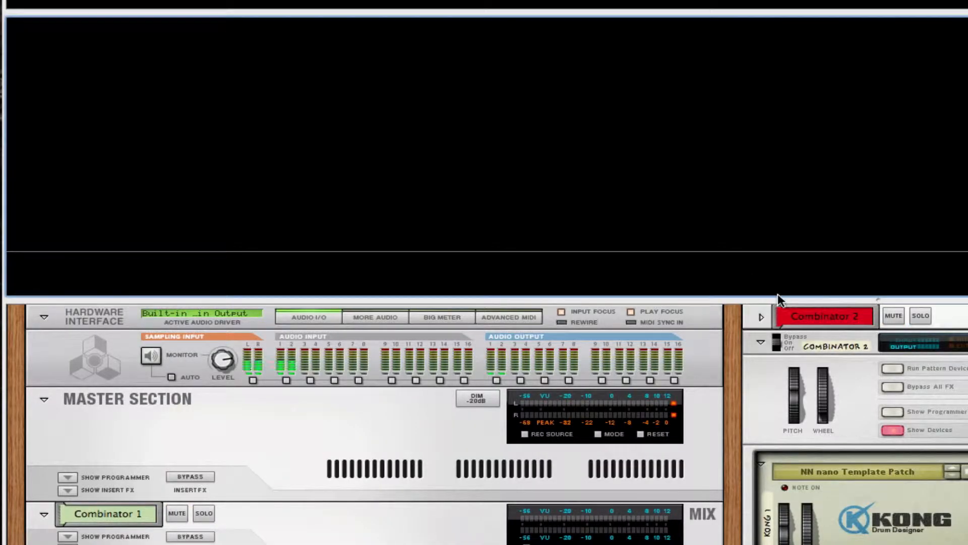
drag(779, 300, 789, 14)
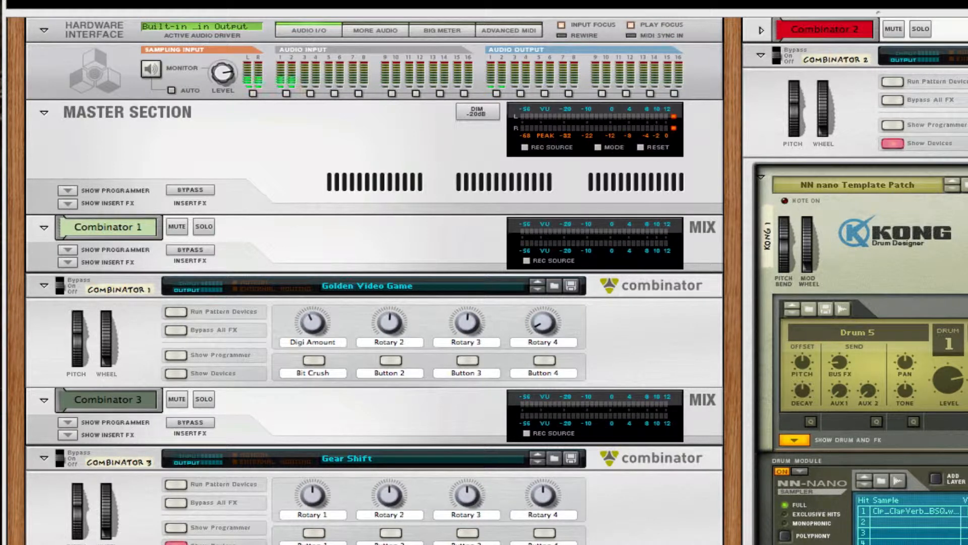
key(space)
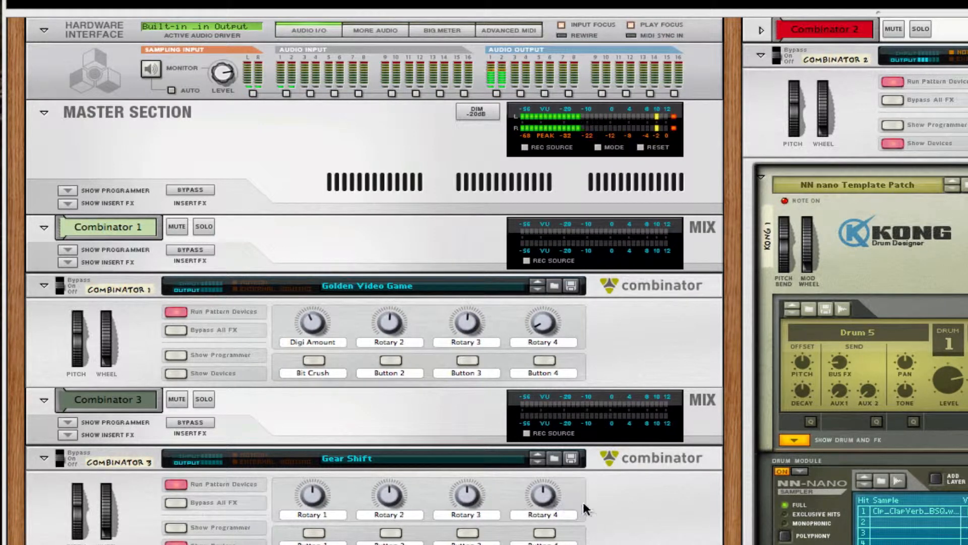
Step: Bypass the Scream 4 distortion unit in Combinator 3's effects chain during playback
scroll(658, 505, down, 5)
scroll(657, 504, down, 2)
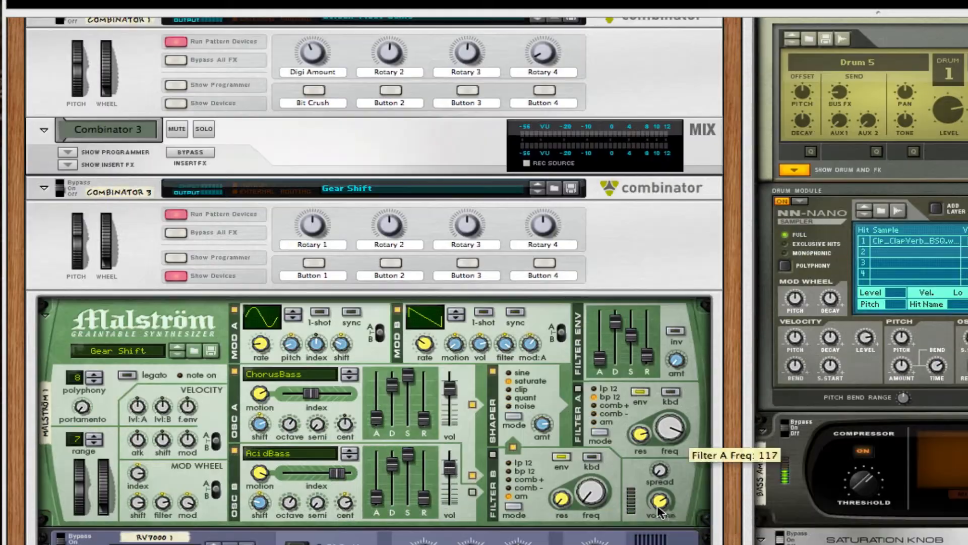
scroll(721, 498, down, 3)
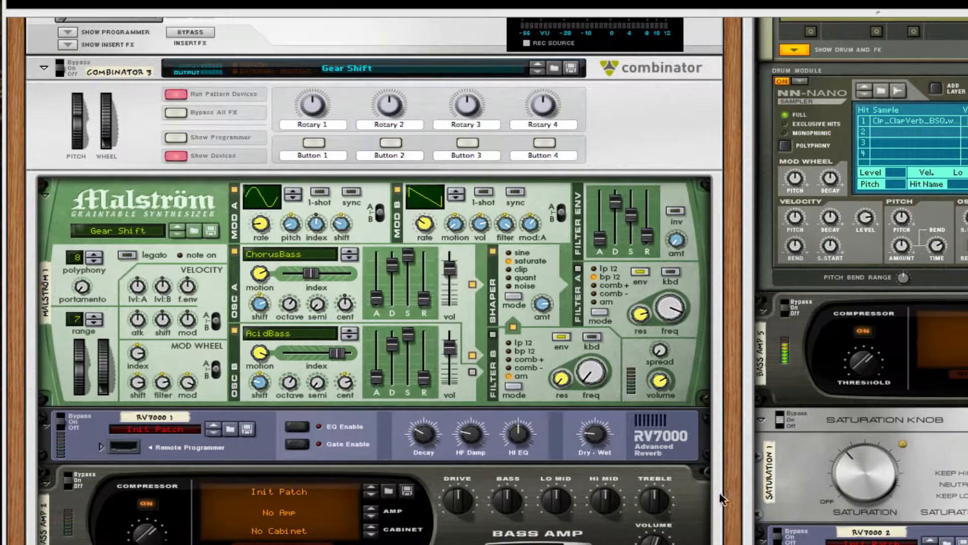
scroll(721, 499, down, 3)
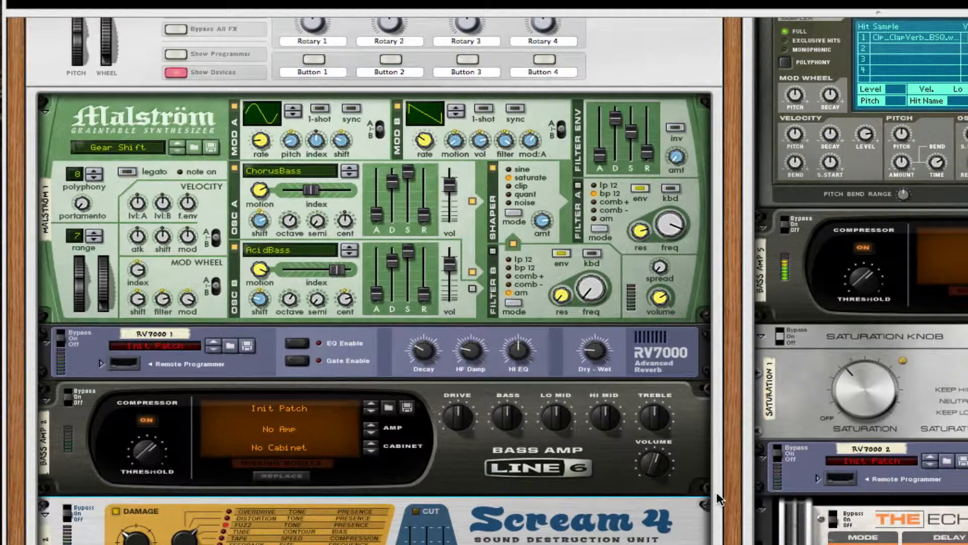
scroll(696, 493, down, 1)
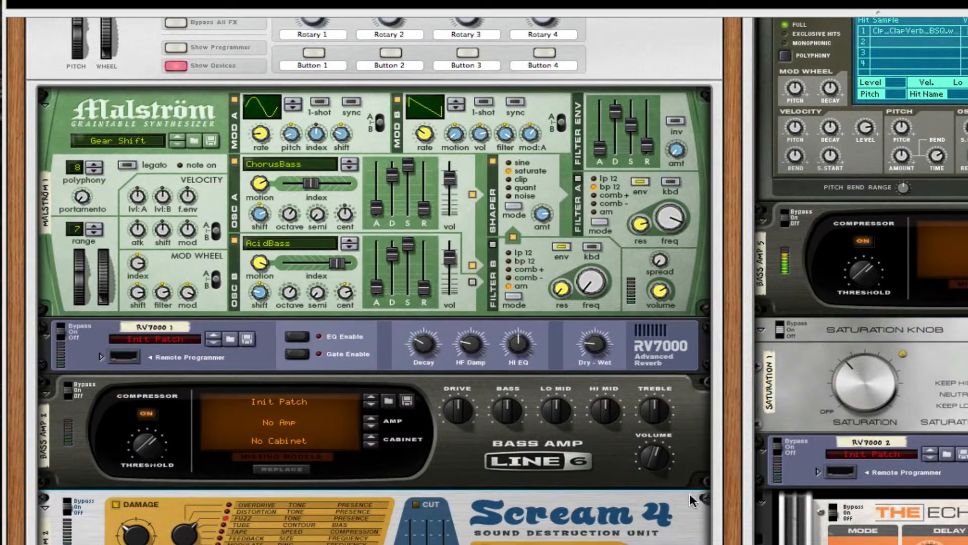
scroll(689, 493, down, 1)
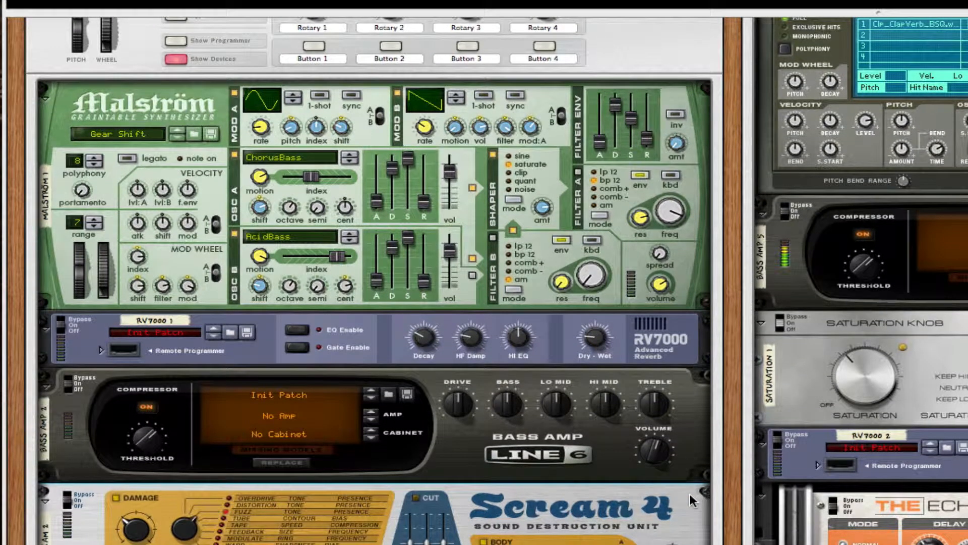
scroll(689, 492, down, 4)
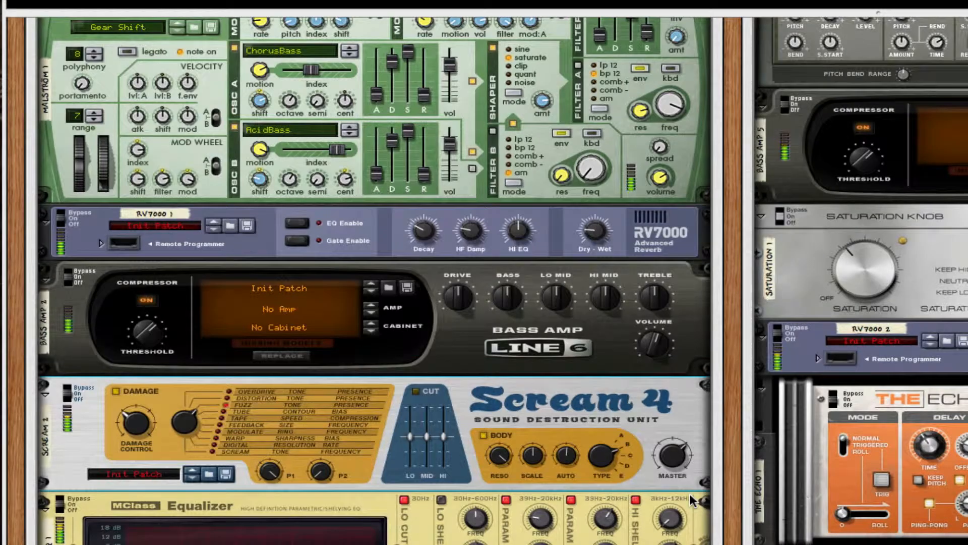
scroll(690, 494, down, 3)
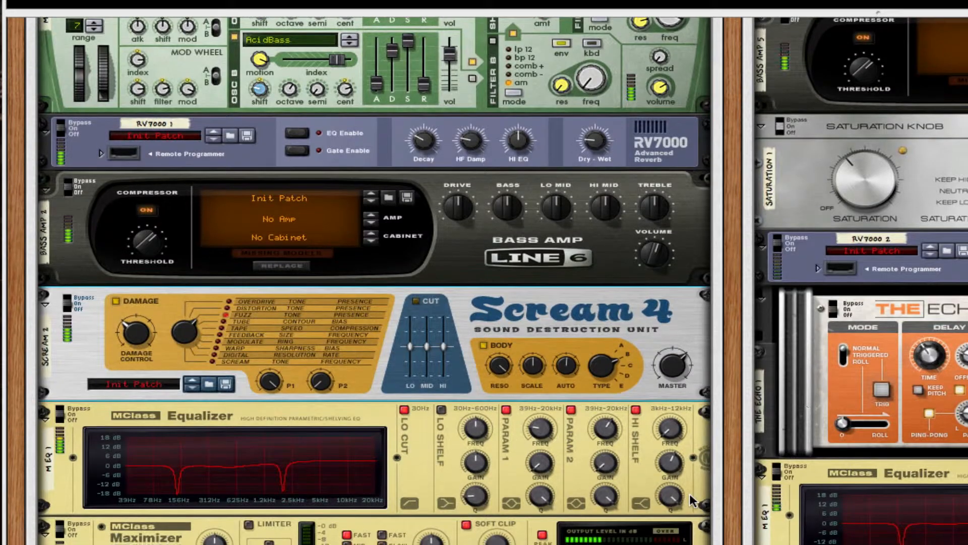
click(67, 299)
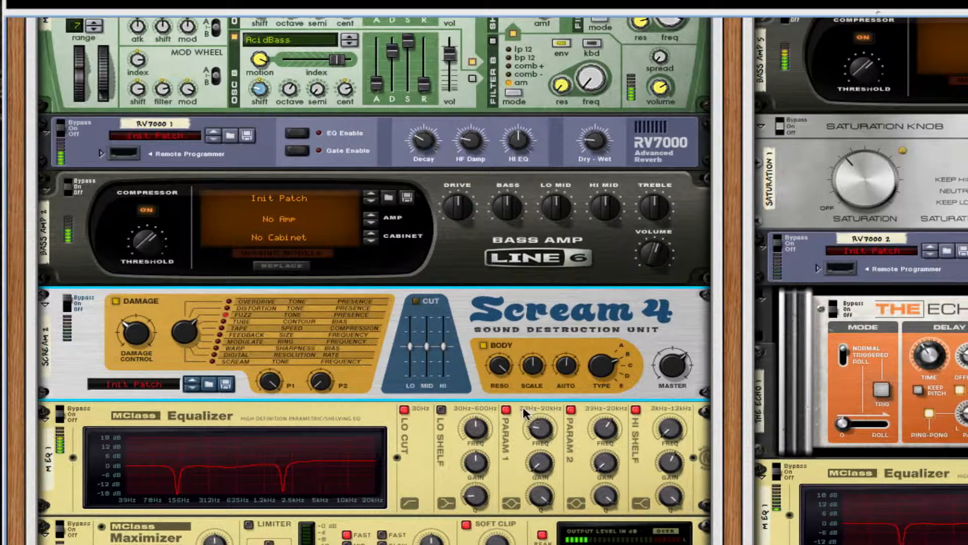
Step: Switch the Scream 4 unit in Combinator 3 back on
scroll(523, 406, down, 4)
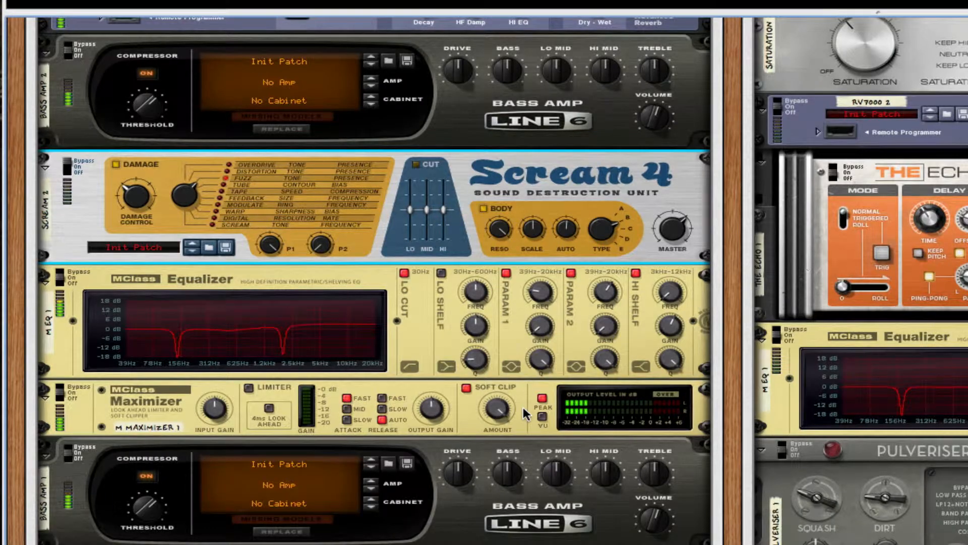
scroll(522, 405, down, 2)
scroll(522, 407, up, 4)
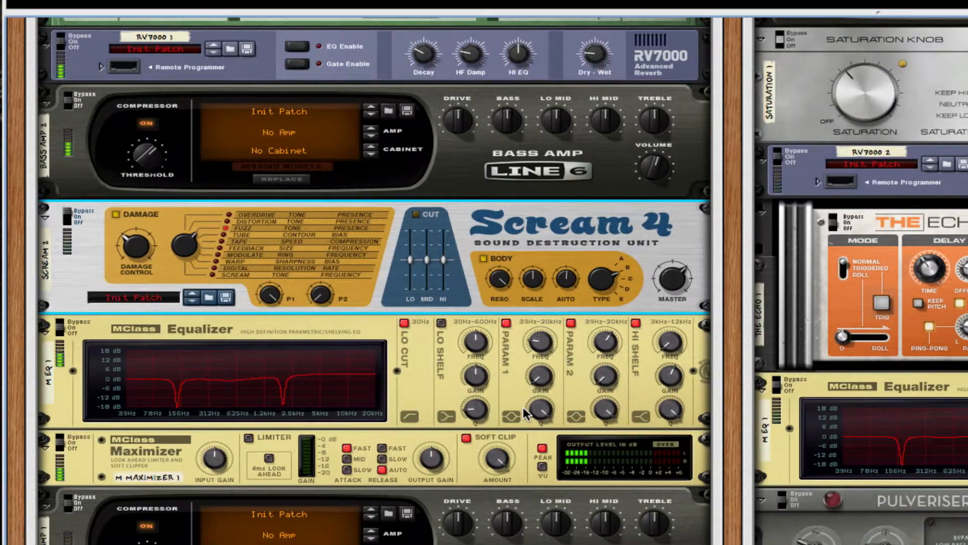
scroll(523, 406, up, 7)
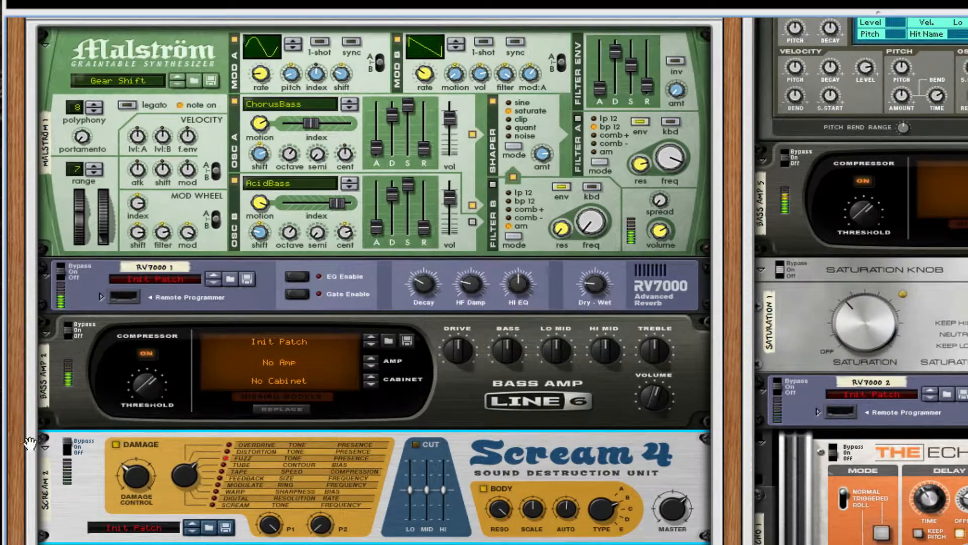
click(68, 447)
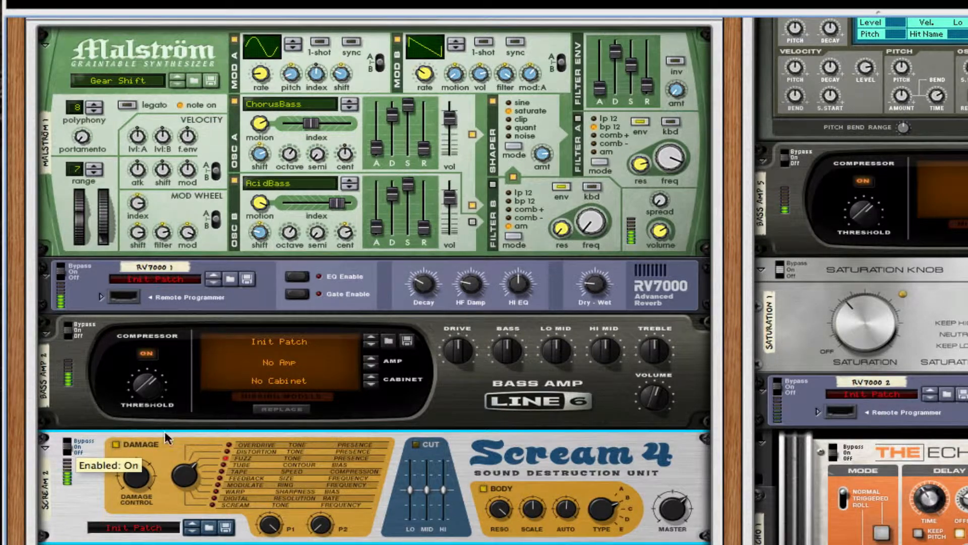
Step: Solo Combinator 3 and compare its sound with Scream 4 bypassed and switched on
scroll(165, 430, up, 10)
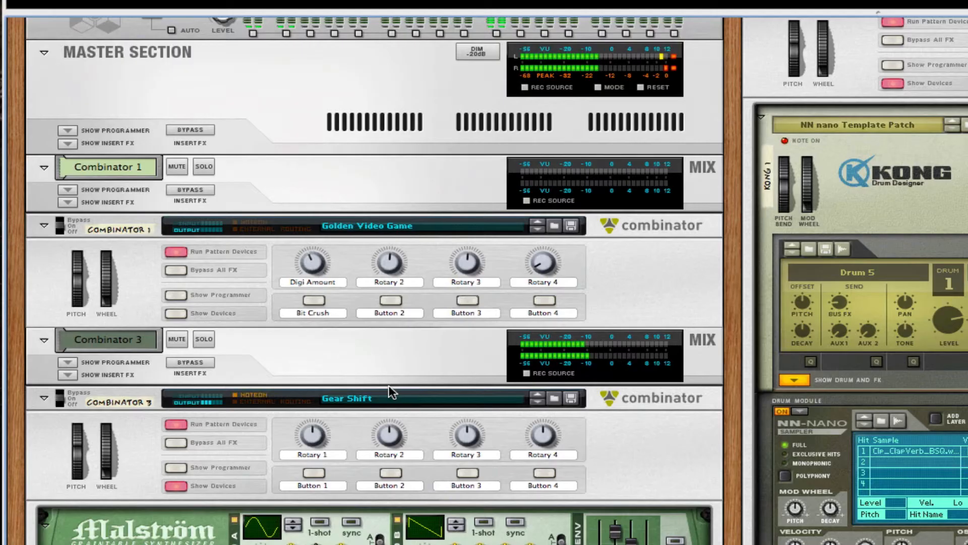
click(202, 340)
scroll(344, 488, down, 10)
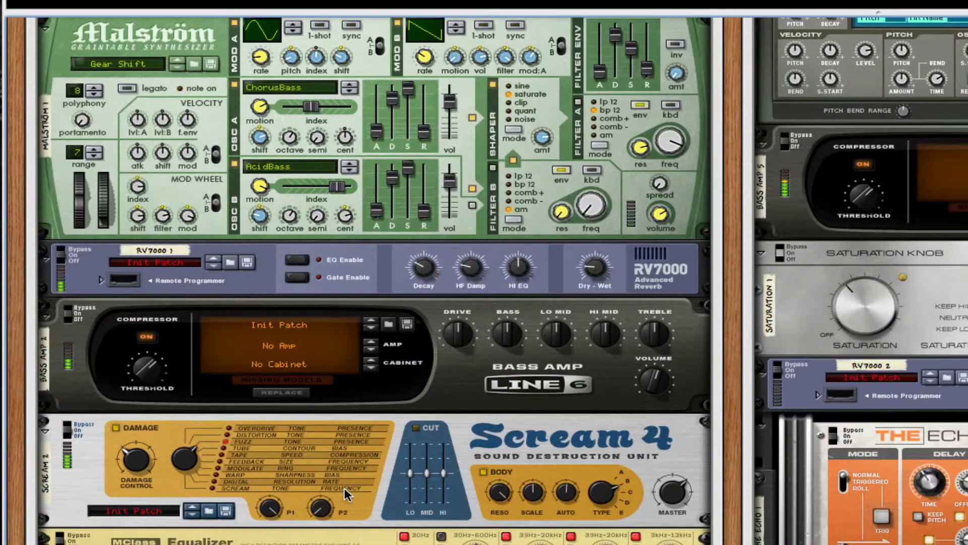
click(65, 427)
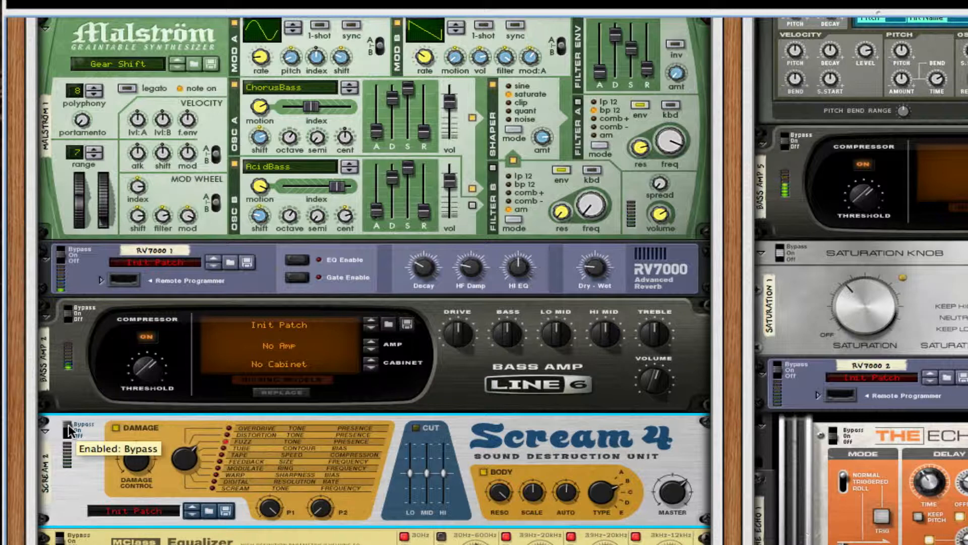
click(68, 428)
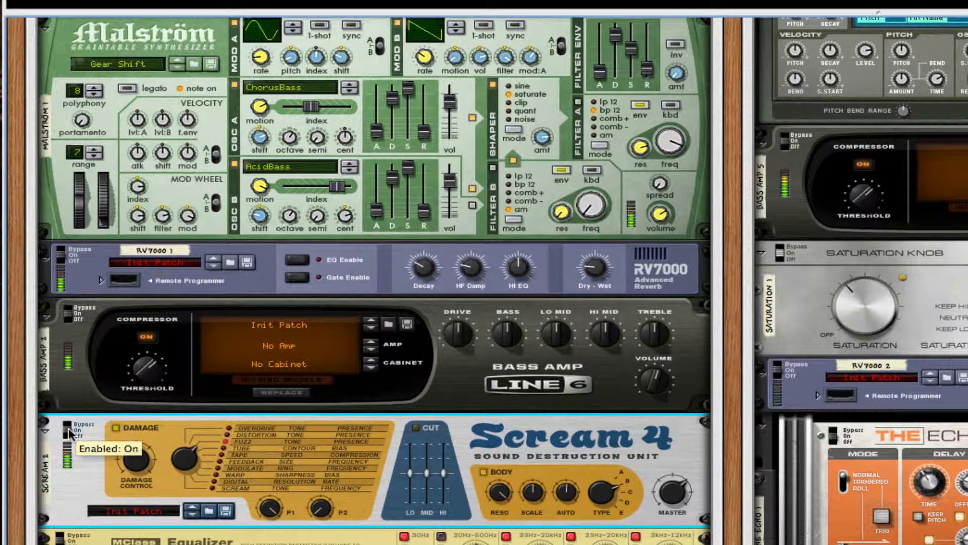
click(68, 428)
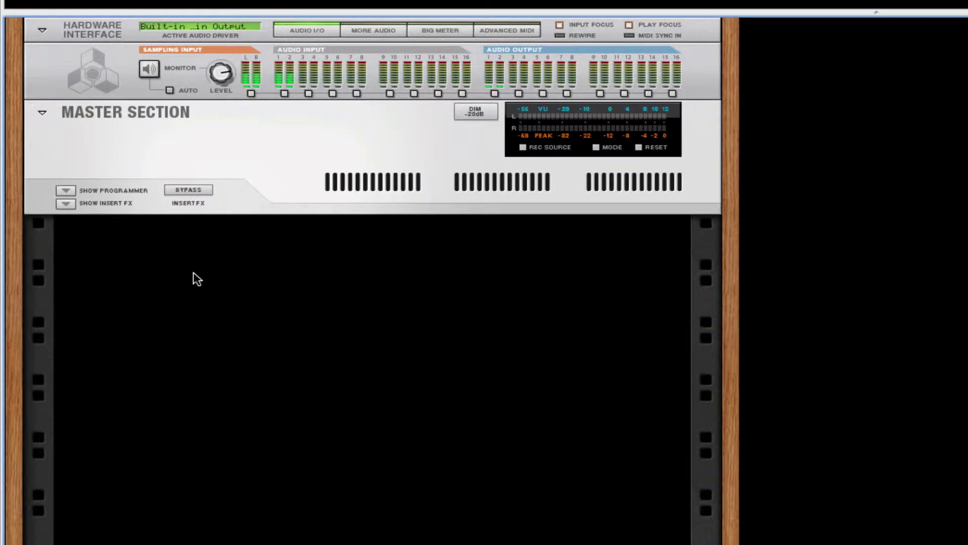
Step: Create a Combinator device in the empty rack below the Master Section
right_click(119, 254)
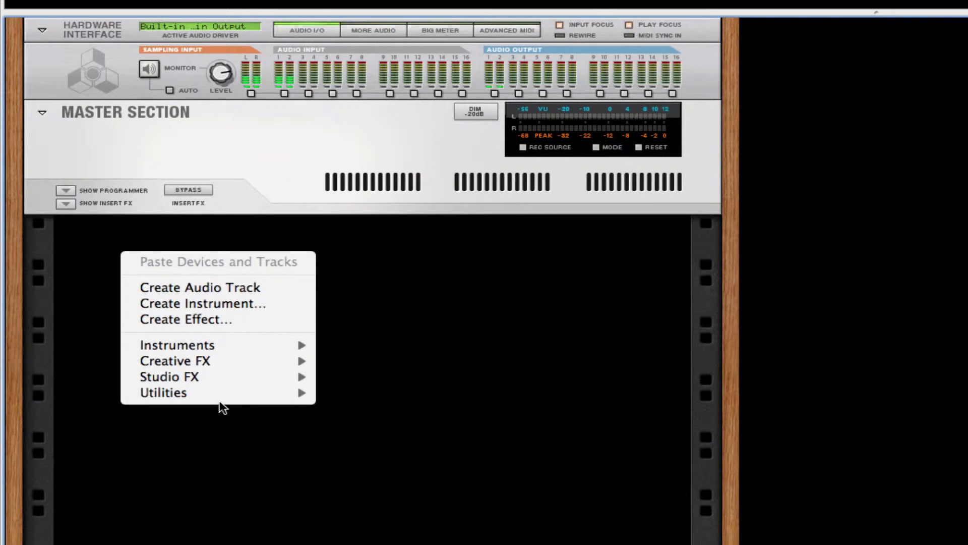
click(197, 422)
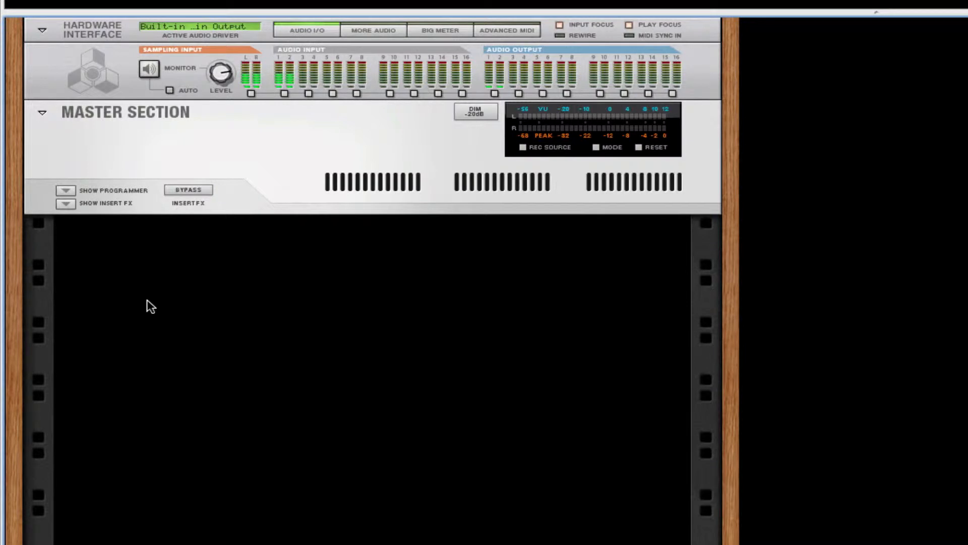
right_click(94, 250)
mouse_move(271, 346)
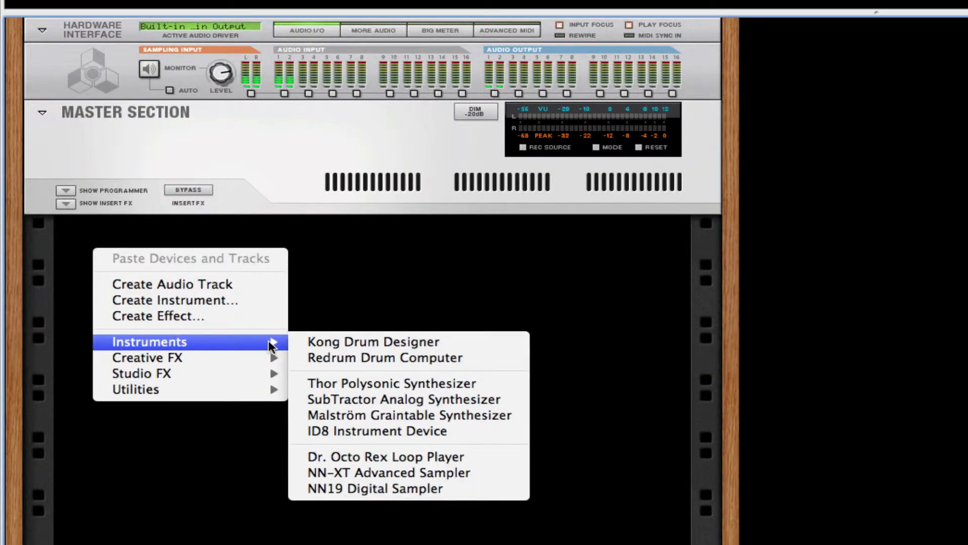
mouse_move(248, 398)
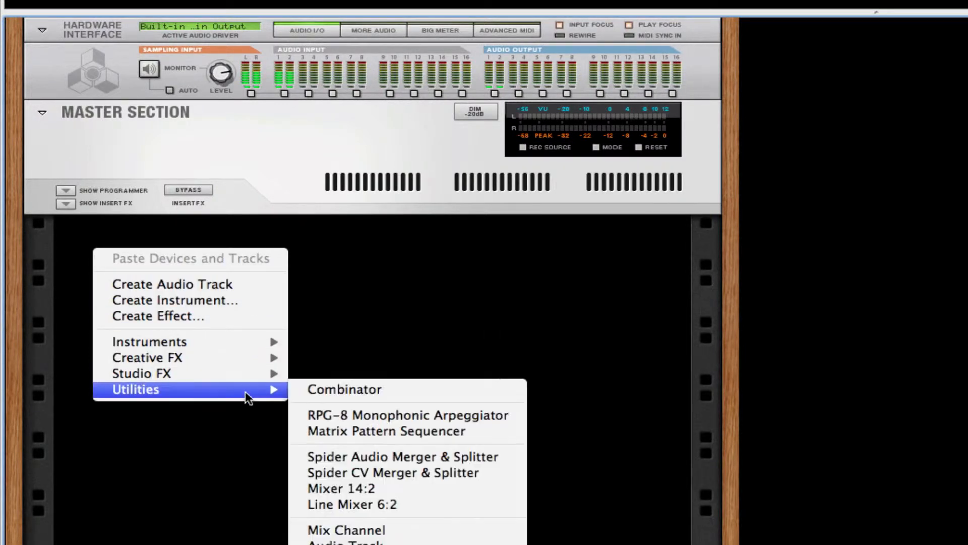
click(341, 384)
Step: Add a Malström Graintable Synthesizer inside the new Combinator and enlarge the rack area above the sequencer
right_click(305, 365)
mouse_move(496, 520)
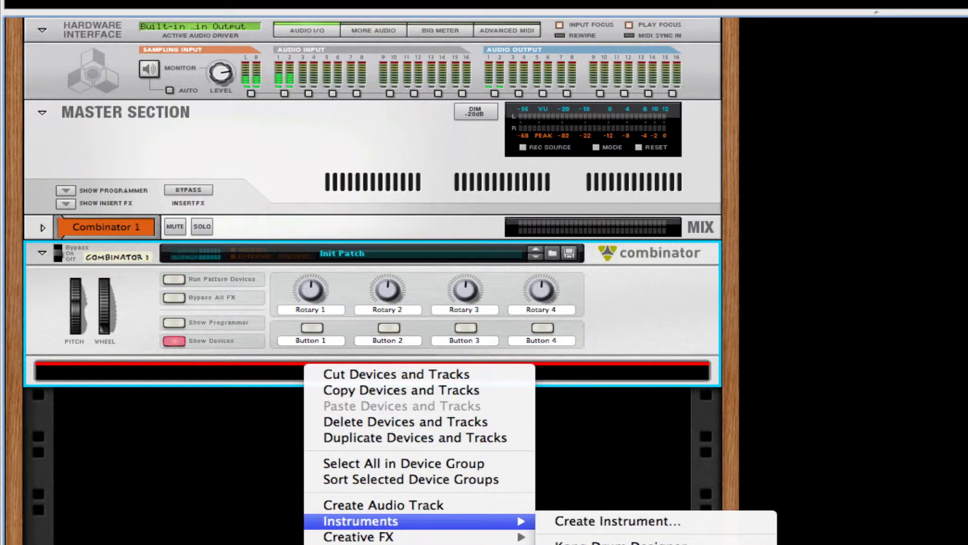
click(620, 544)
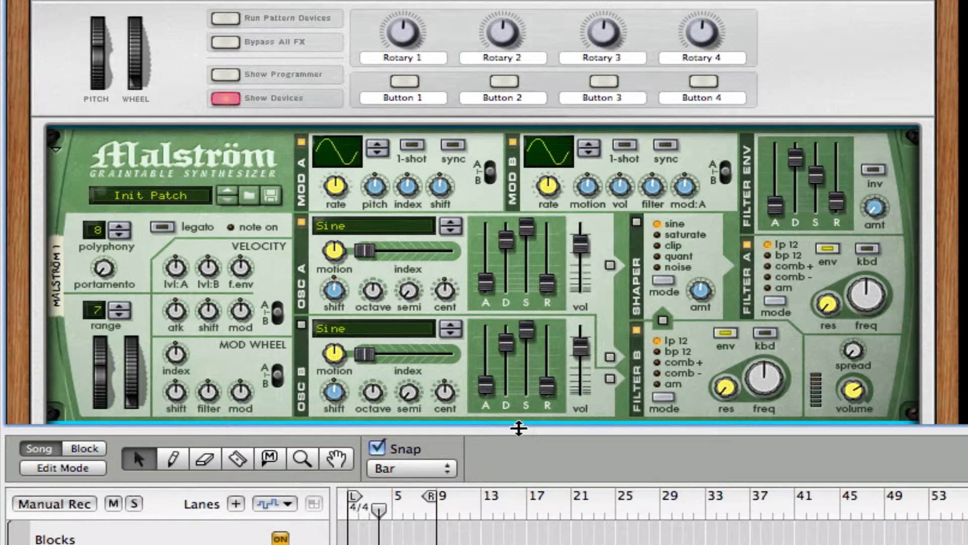
drag(445, 503, 445, 544)
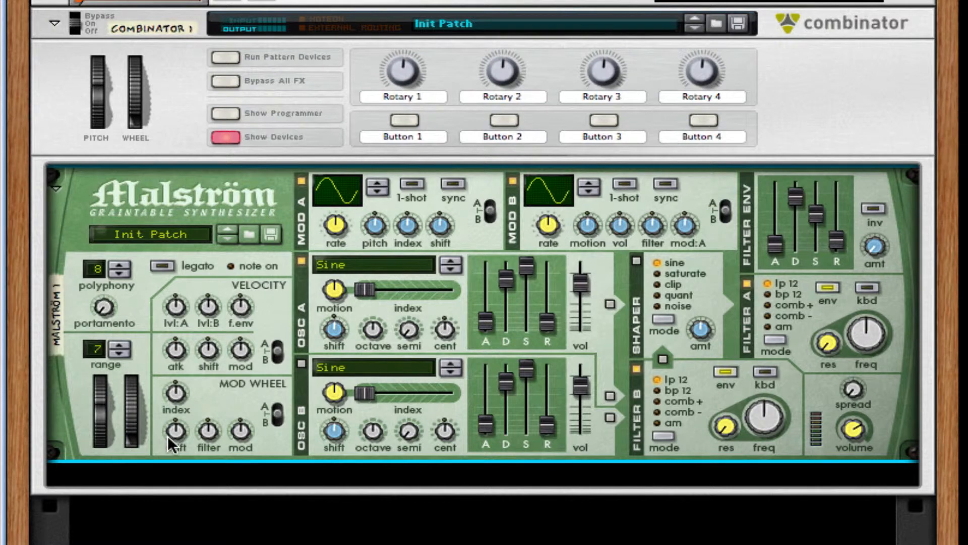
Step: Raise the Malström's mod wheel amounts for shift, filter, modulator and index
mouse_move(168, 434)
mouse_down()
mouse_move(162, 410)
mouse_move(170, 431)
mouse_up()
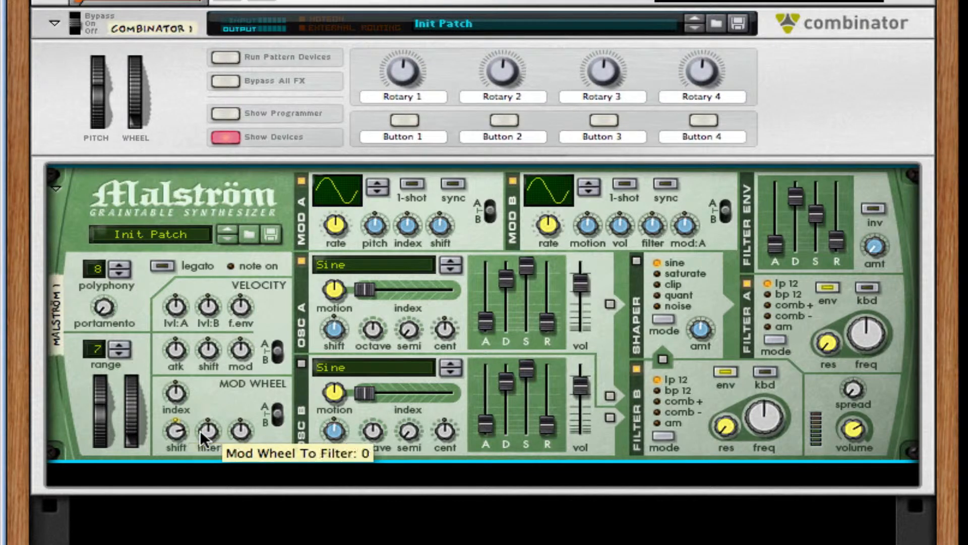
mouse_move(201, 430)
mouse_down()
mouse_move(195, 415)
mouse_move(197, 422)
mouse_up()
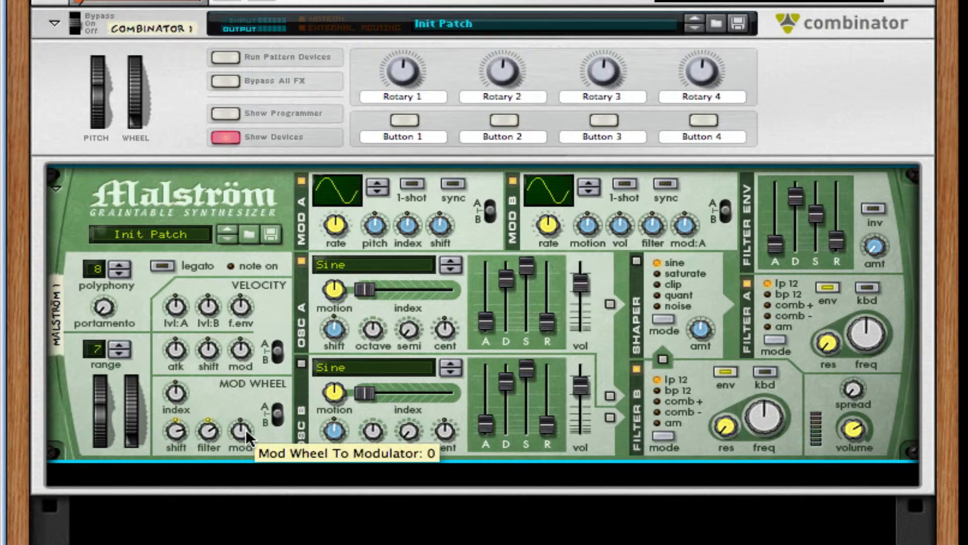
drag(246, 436, 234, 346)
drag(218, 411, 211, 409)
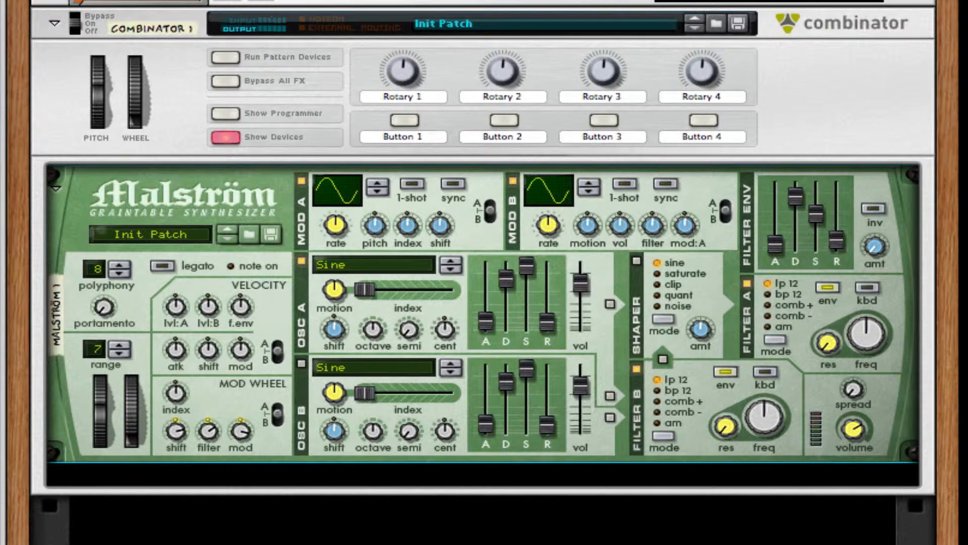
click(194, 402)
drag(175, 391, 176, 370)
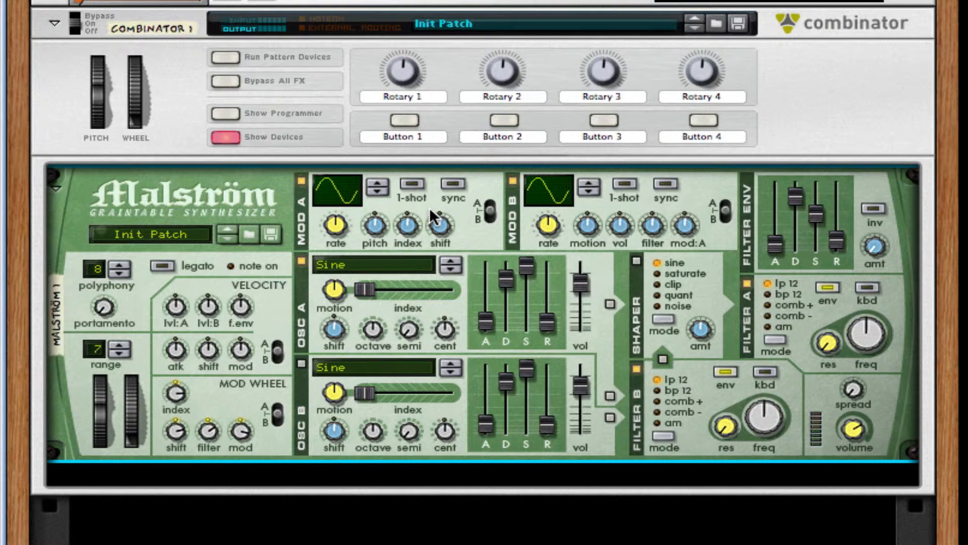
Step: Lower Modulator A's rate, pitch and shift amounts
drag(332, 247, 332, 268)
mouse_move(380, 226)
mouse_down()
mouse_move(375, 258)
mouse_move(380, 231)
mouse_up()
drag(438, 226, 434, 238)
Step: Give Modulator B a falling sawtooth curve and reduce its motion amount and rate
drag(561, 183, 561, 177)
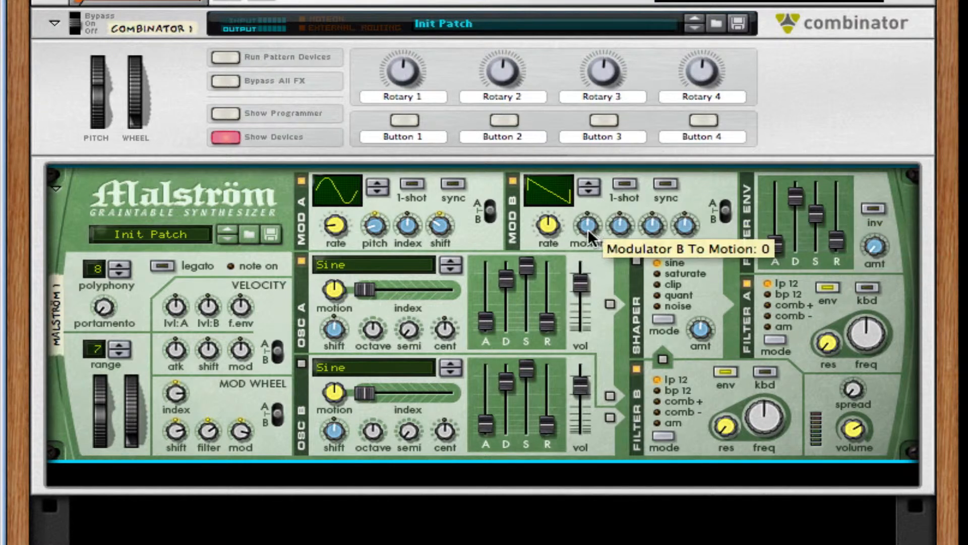
drag(588, 226, 612, 450)
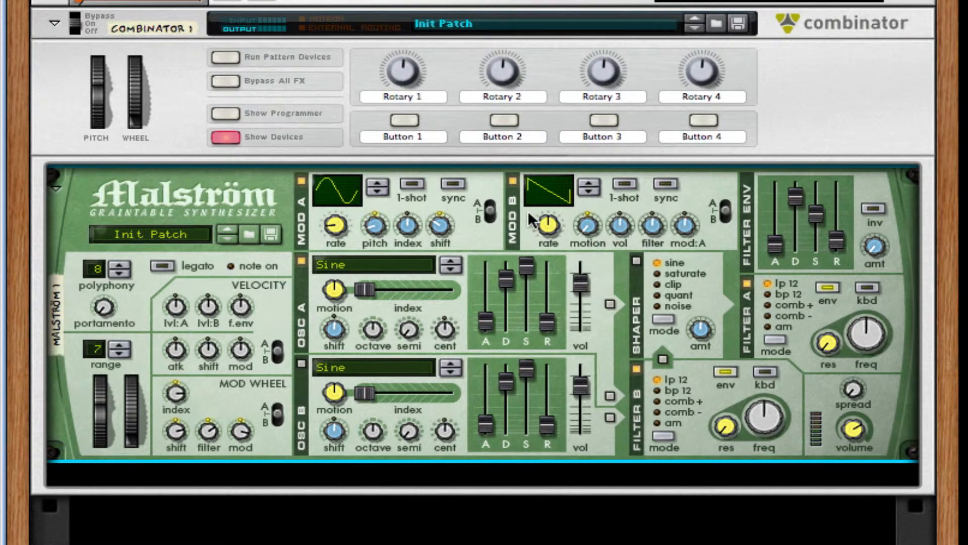
drag(540, 234, 540, 238)
Step: Adjust Modulator B's modulation of volume, filter and Modulator A, raising the volume amount above 34
drag(619, 225, 616, 217)
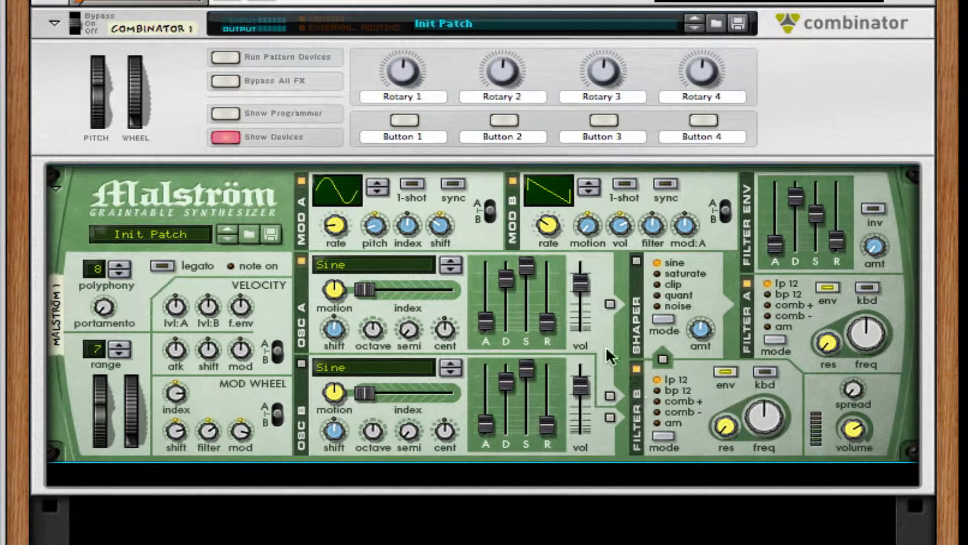
drag(629, 229, 619, 214)
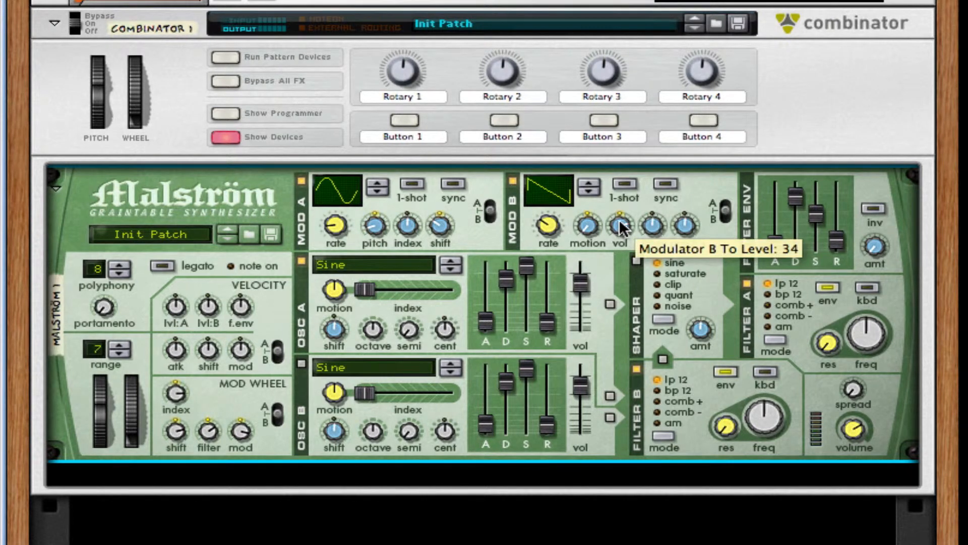
drag(622, 228, 620, 218)
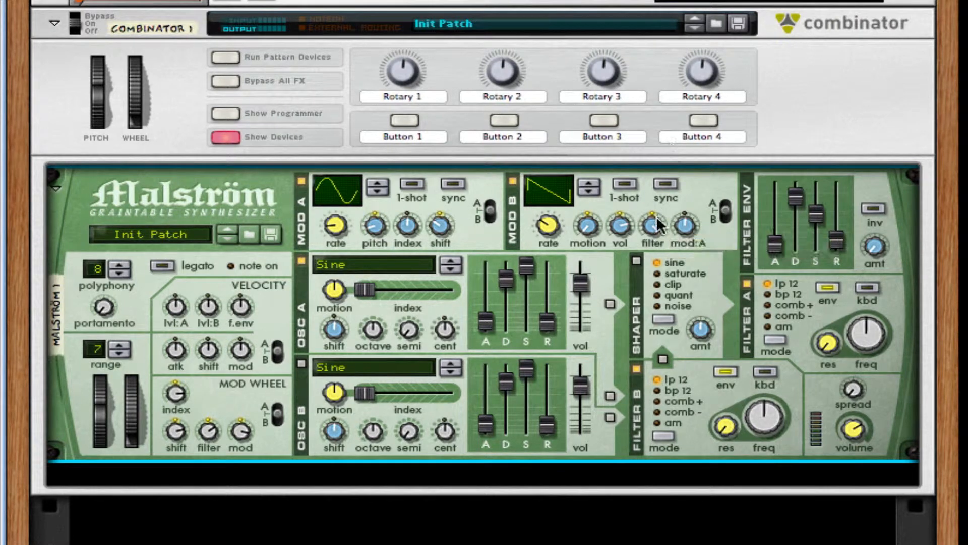
drag(656, 216, 653, 236)
drag(678, 225, 676, 216)
Step: Set Oscillator A's graintable to ChorusBass
click(394, 264)
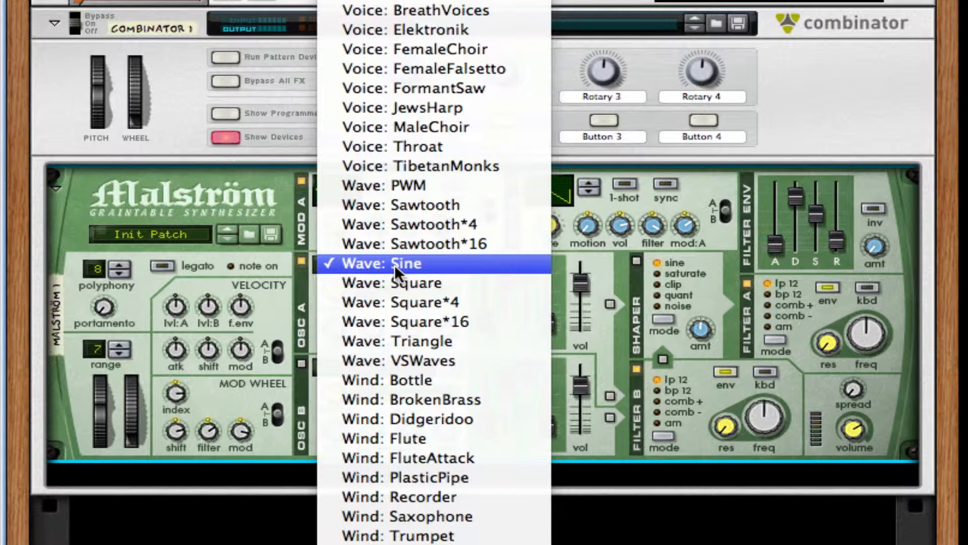
scroll(437, 275, up, 3)
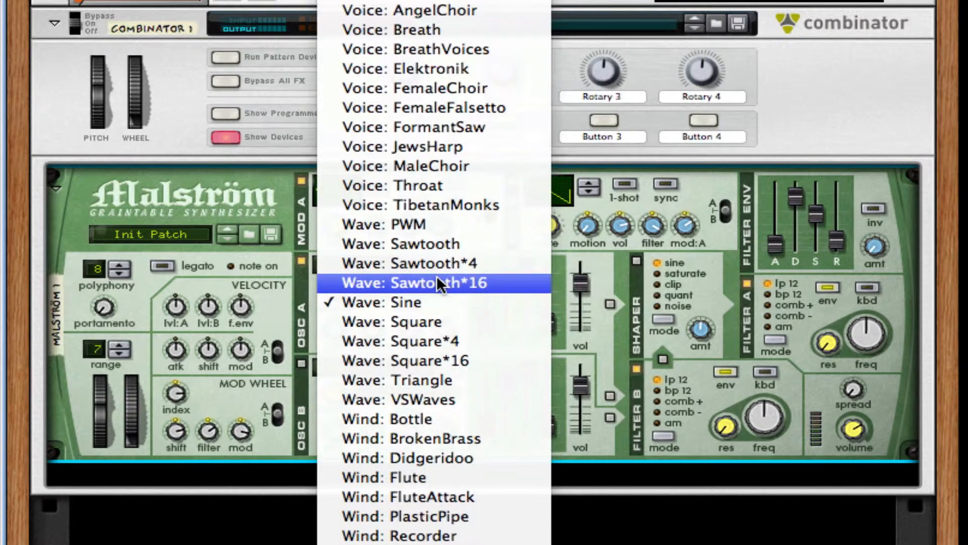
scroll(436, 275, up, 9)
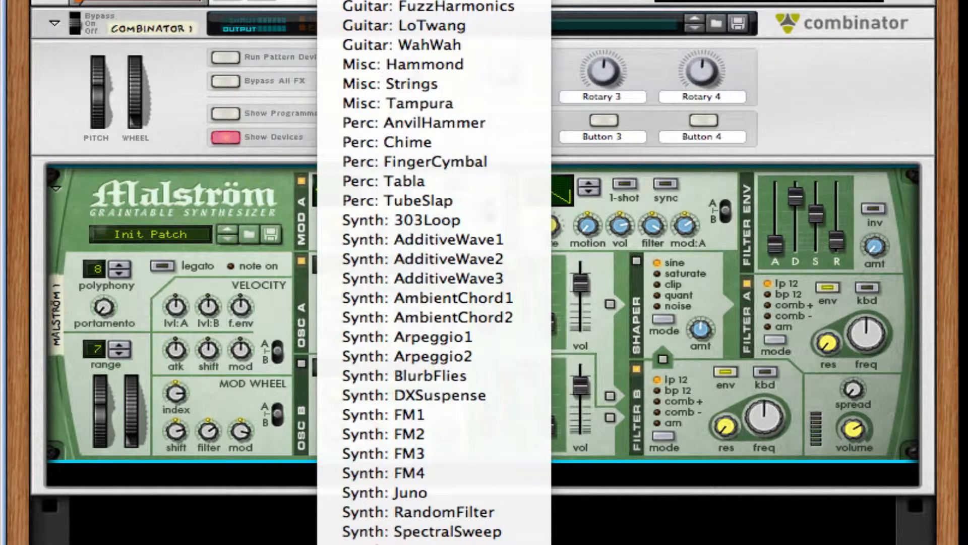
scroll(446, 286, up, 3)
click(446, 286)
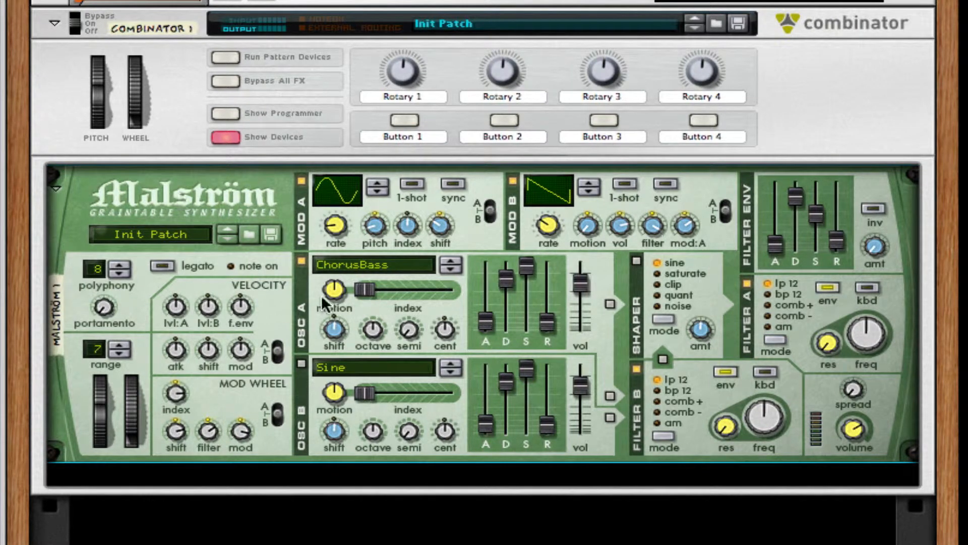
Step: Raise Oscillator A's motion, index, octave and shift
drag(324, 286, 325, 284)
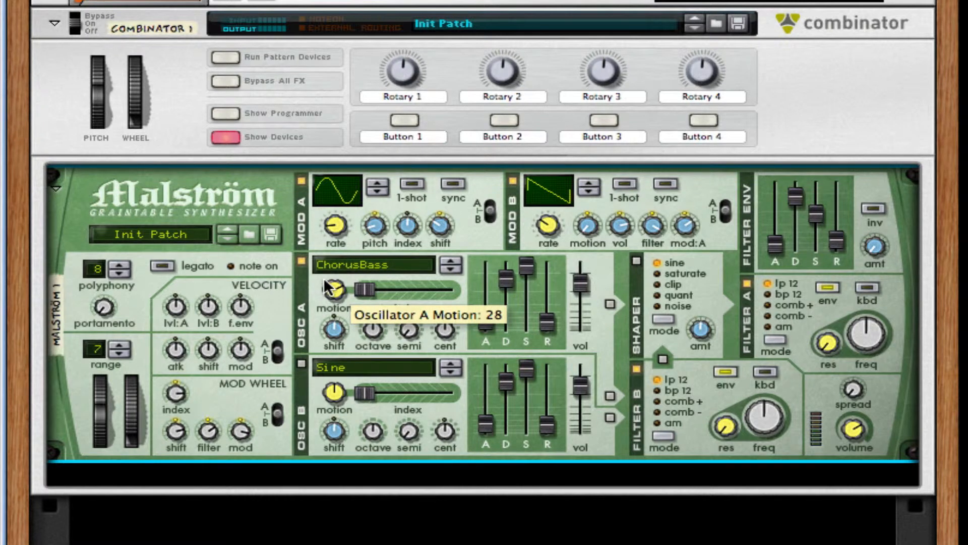
drag(325, 288, 325, 286)
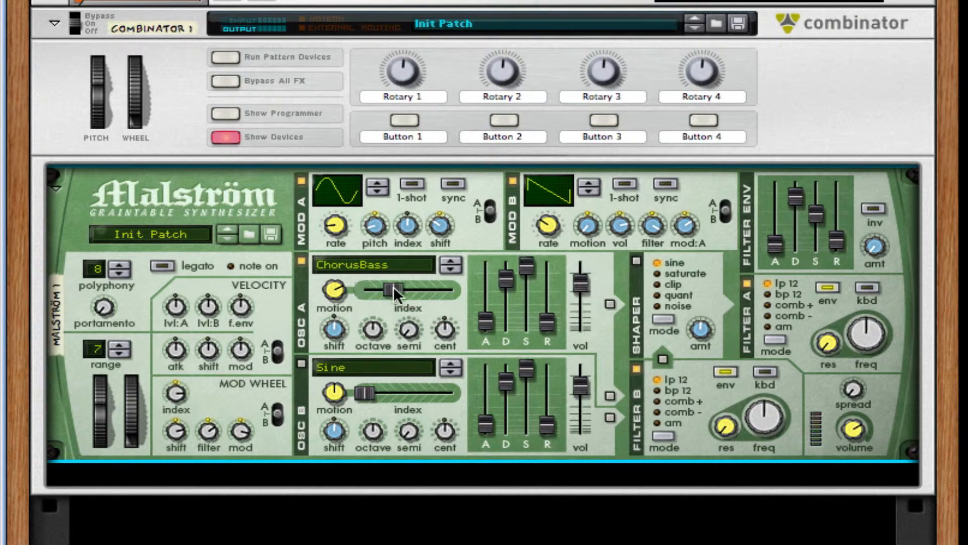
mouse_move(394, 286)
mouse_down()
mouse_move(407, 286)
mouse_move(391, 286)
mouse_up()
drag(382, 328, 381, 325)
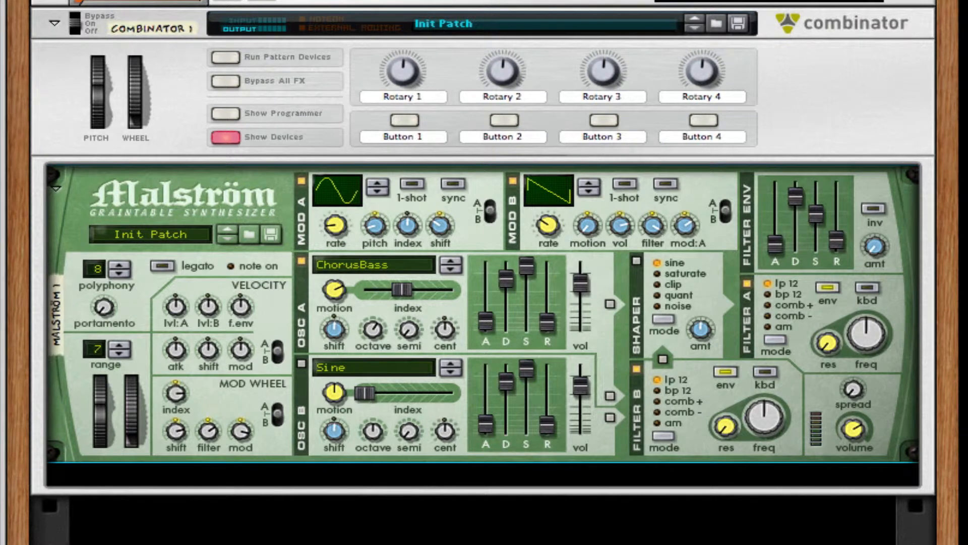
drag(334, 329, 334, 304)
Step: Set Oscillator B's index to 127 and route Oscillator A to the Shaper
drag(430, 383, 456, 389)
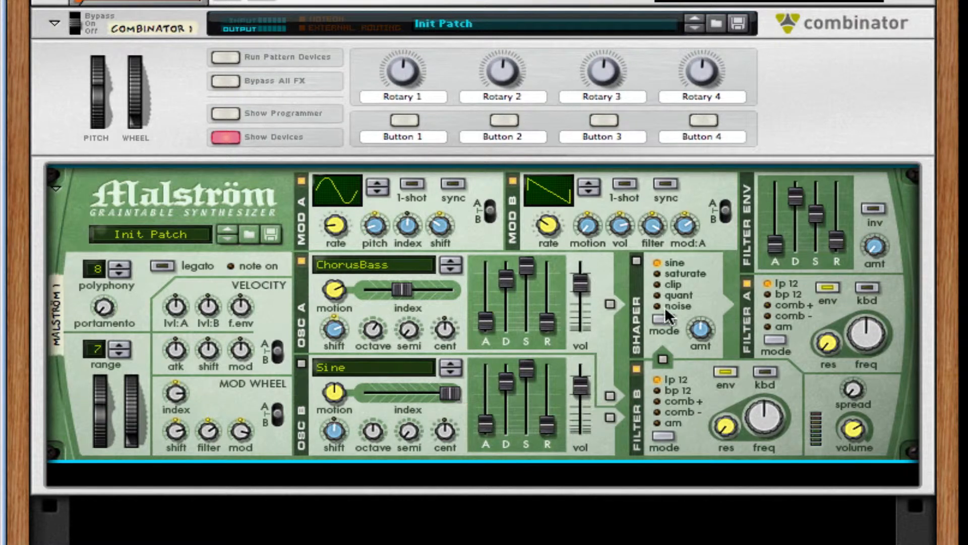
click(610, 303)
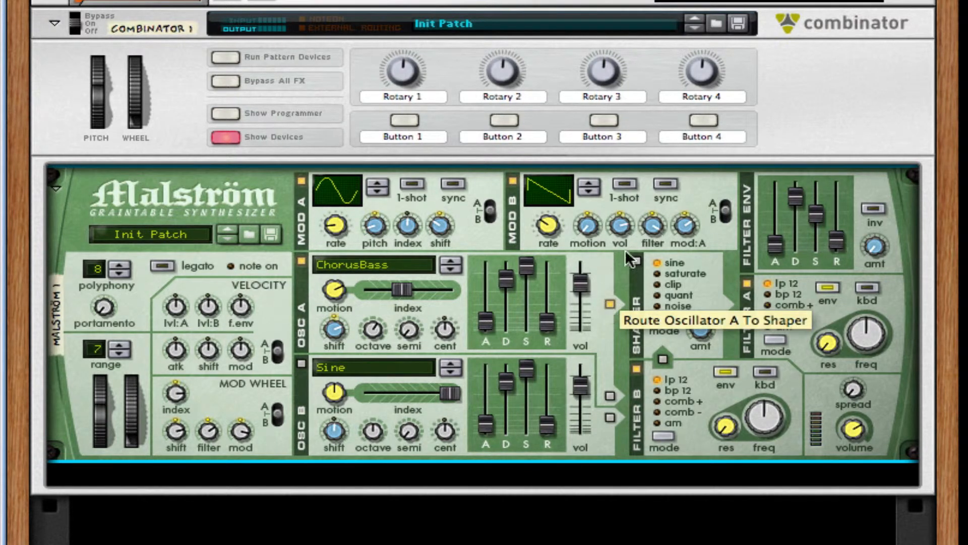
Step: Switch on Oscillator B and set its graintable to AcidBass
click(301, 363)
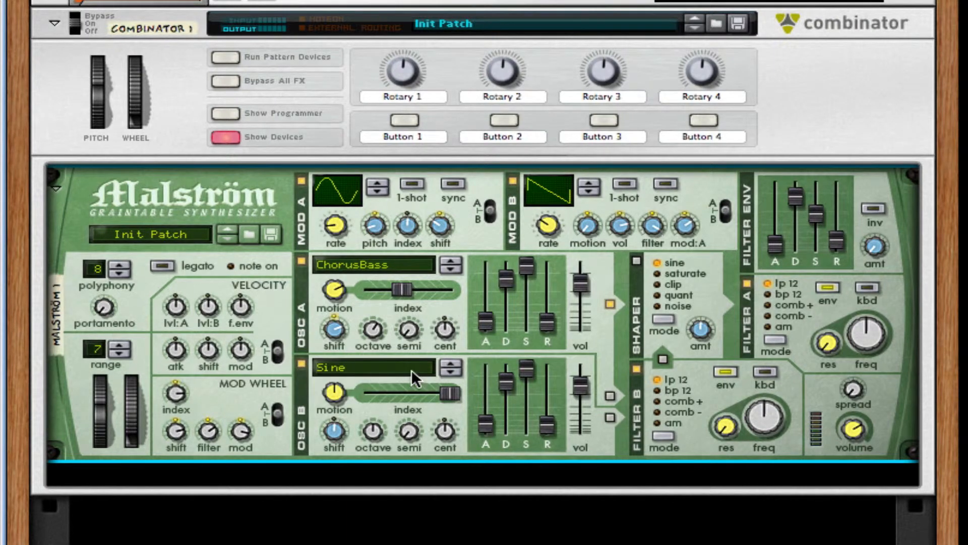
click(410, 363)
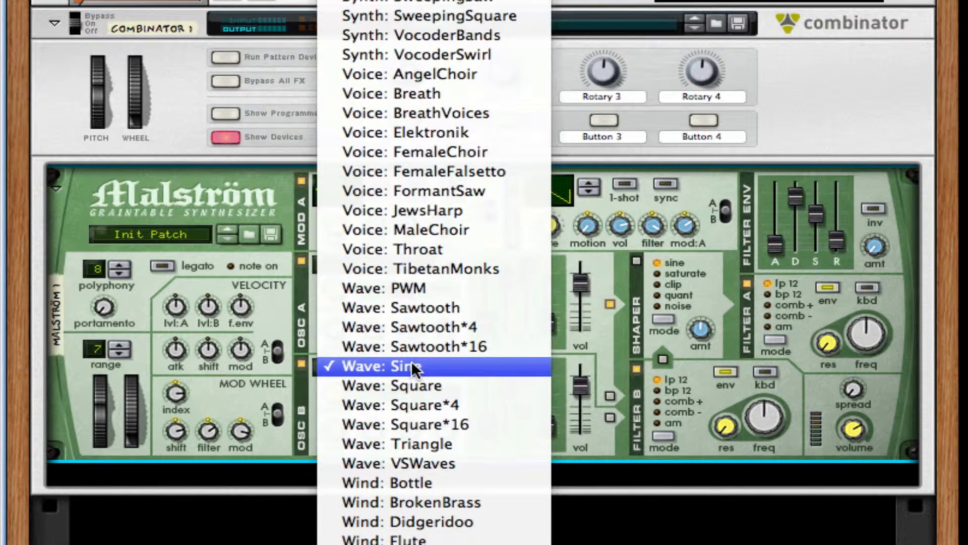
scroll(412, 361, up, 10)
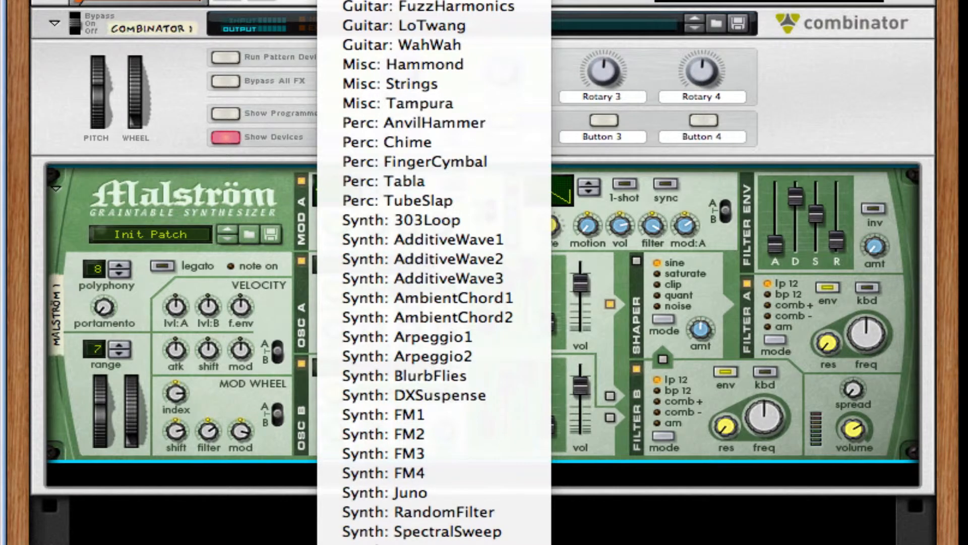
click(413, 313)
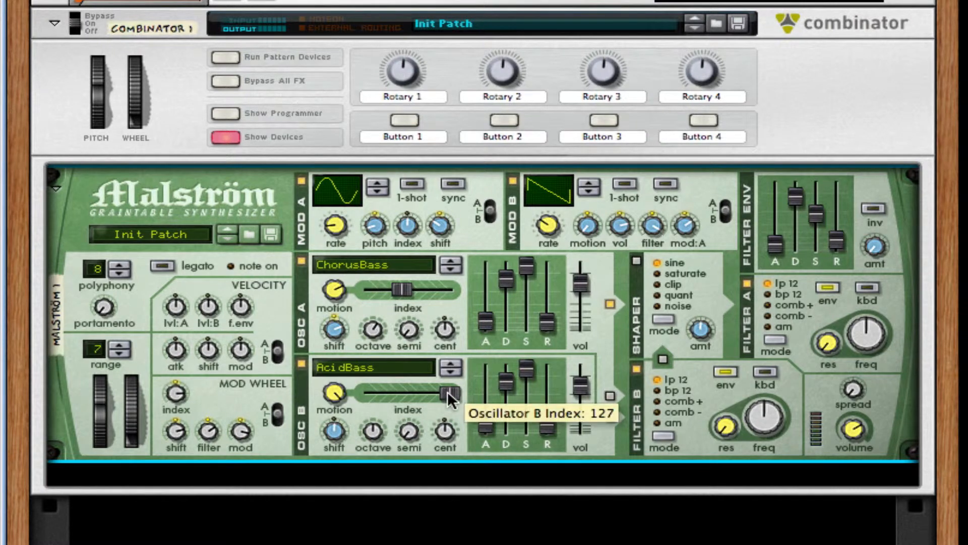
Step: Lower Oscillator B's index and shift, raise its cent tuning, and route it to the Shaper
drag(447, 391, 436, 394)
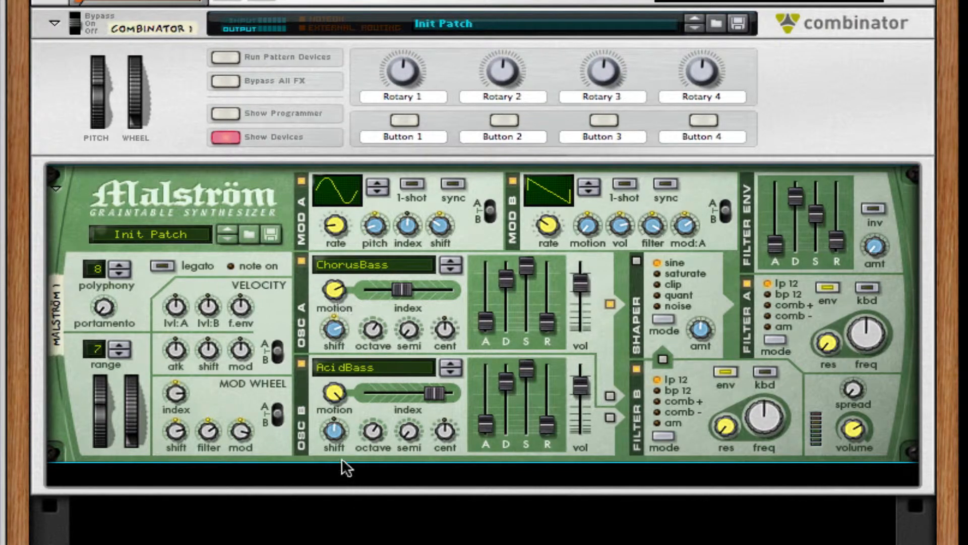
drag(334, 434, 340, 452)
drag(445, 429, 444, 413)
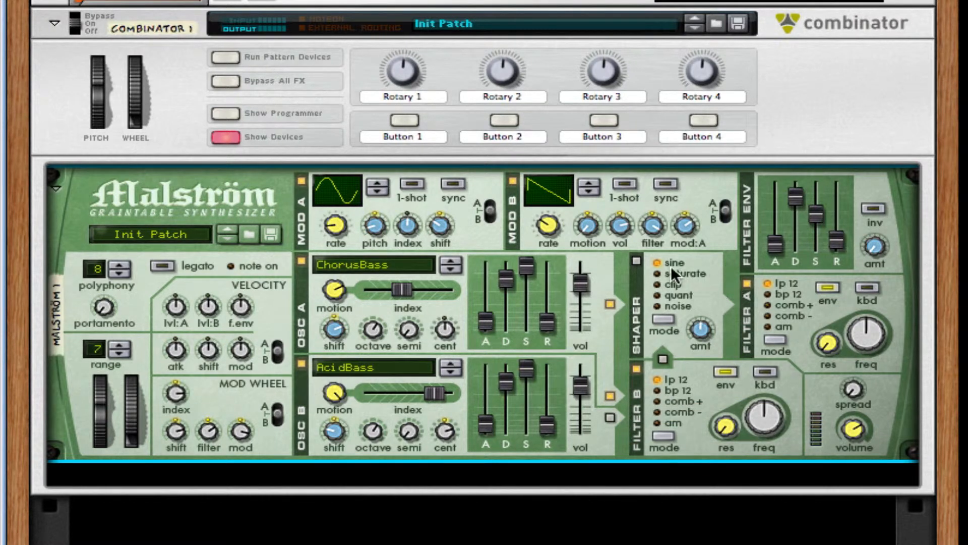
Step: Switch the Shaper on and Filter B off, and route Filter B to the Shaper
click(635, 260)
click(638, 367)
click(659, 358)
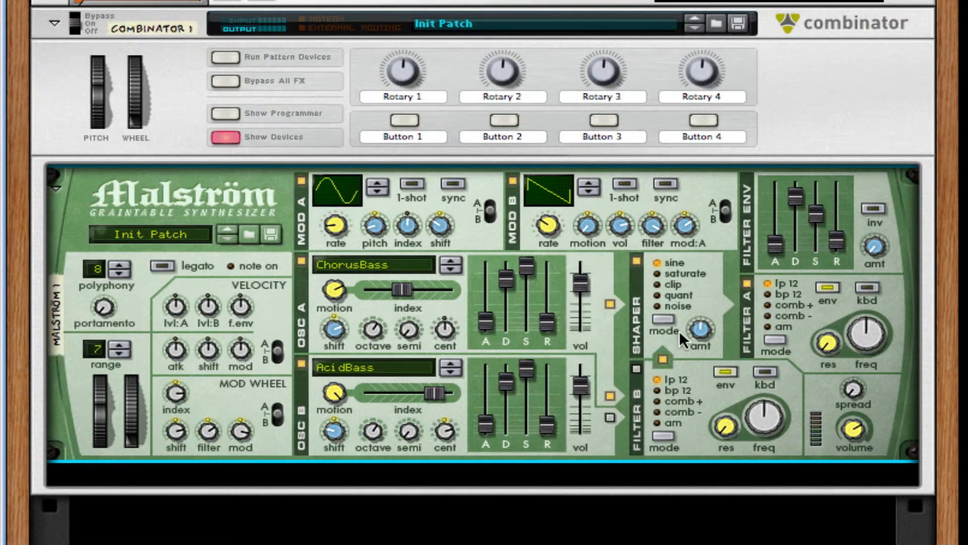
Step: Raise the Shaper's amount and set its mode to saturate
drag(695, 328, 694, 313)
click(664, 319)
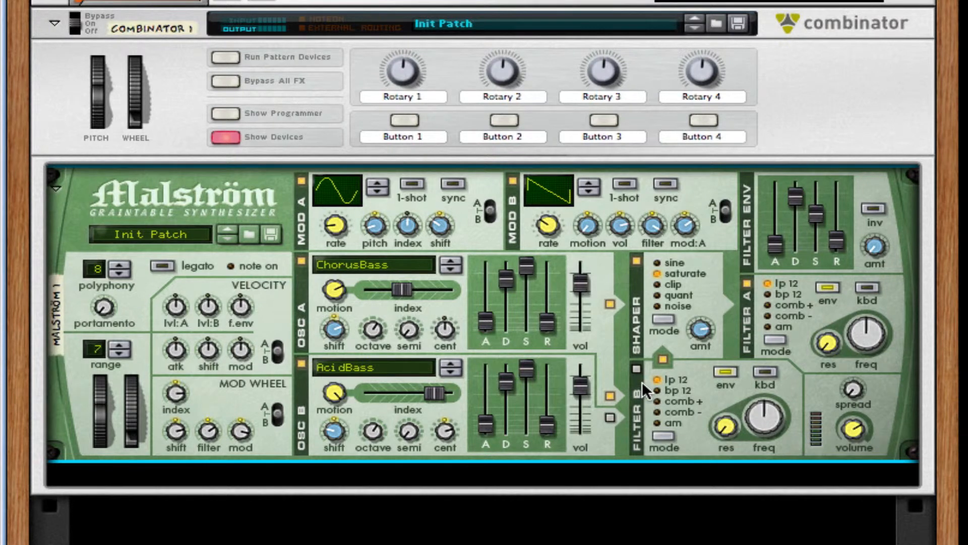
Step: Add an RV7000 Advanced Reverb below the Malström and lower its dry/wet mix and decay
right_click(713, 409)
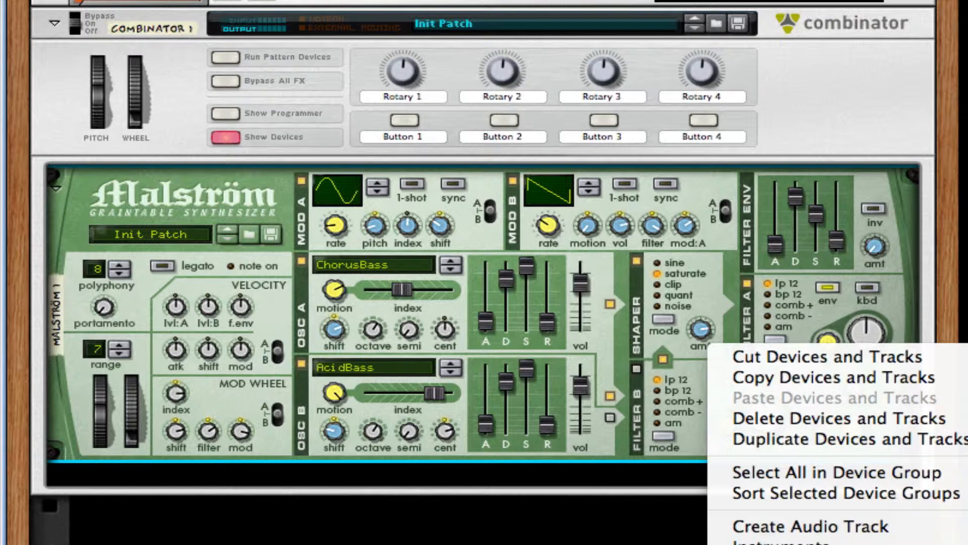
click(748, 528)
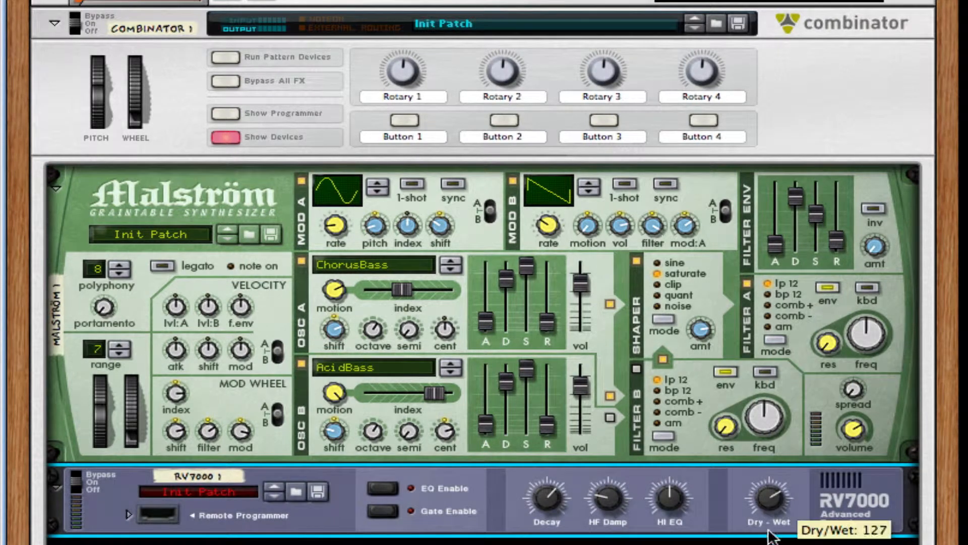
mouse_move(769, 498)
mouse_down()
mouse_move(769, 510)
mouse_move(769, 496)
mouse_up()
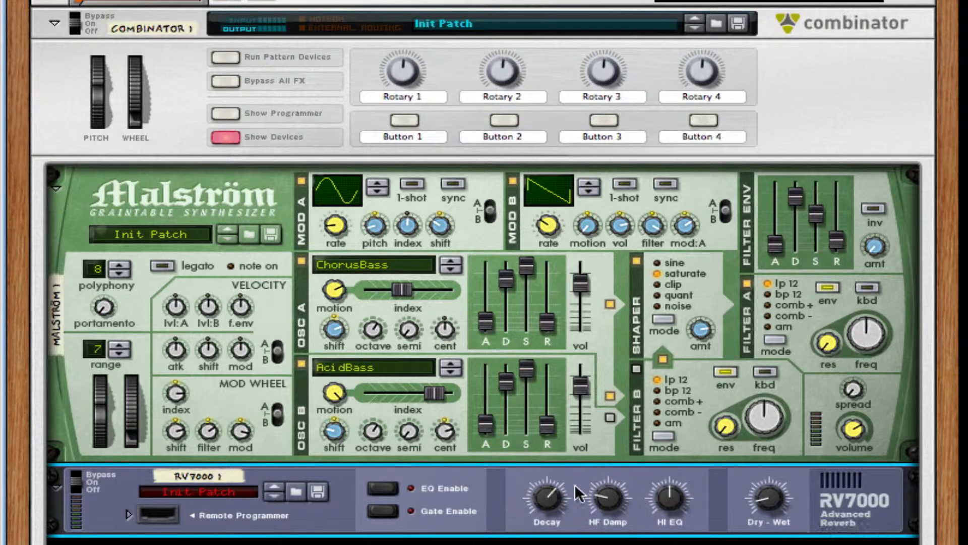
drag(552, 499, 552, 525)
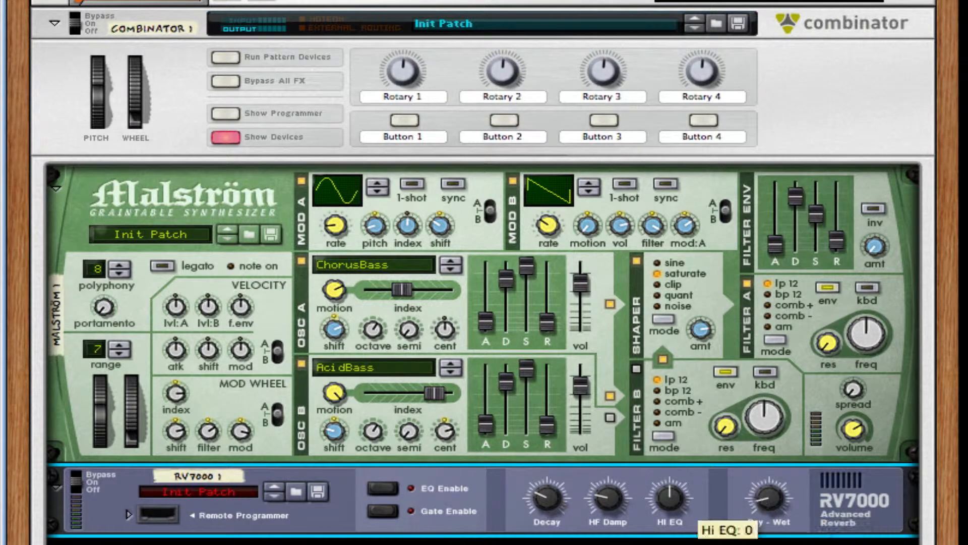
Step: Add a Line 6 Bass Amp below the RV7000 inside the Combinator
scroll(789, 358, down, 5)
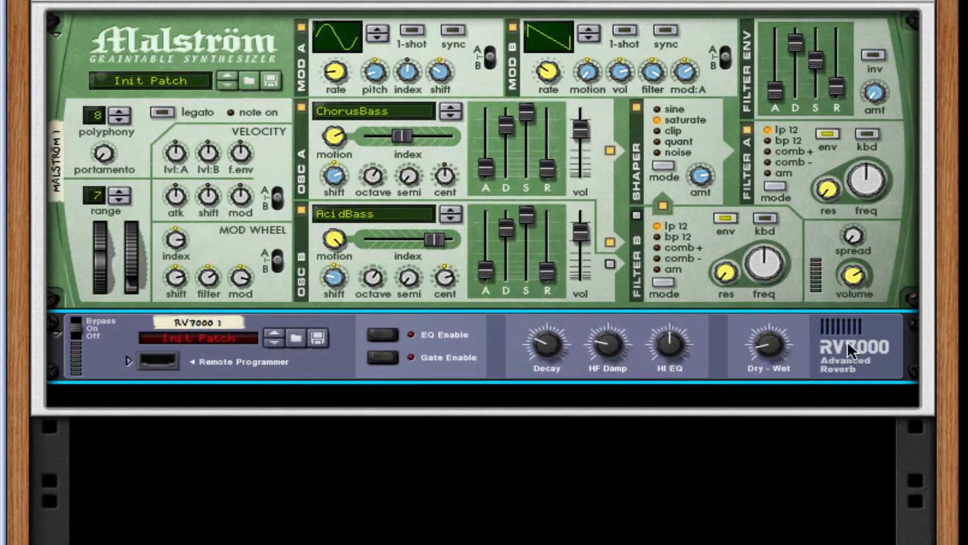
right_click(850, 348)
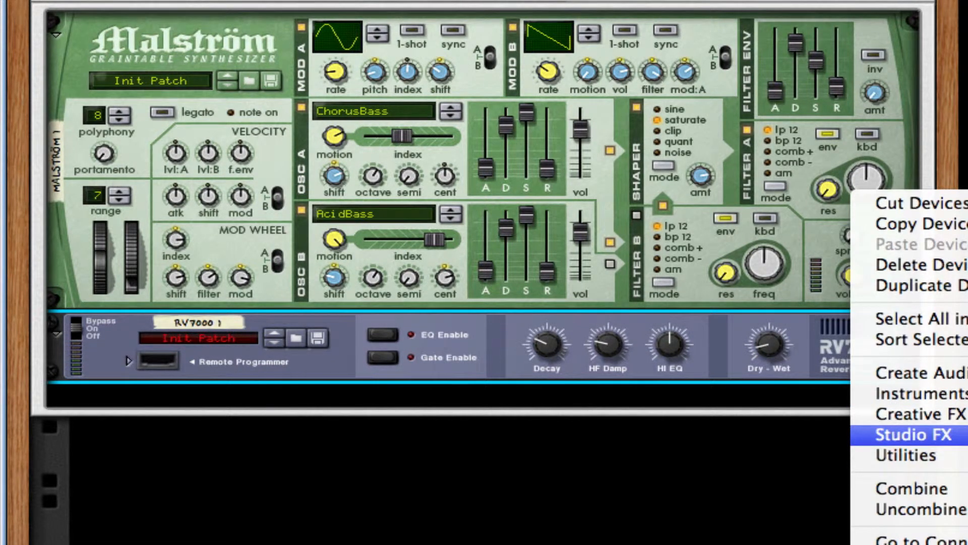
click(967, 434)
scroll(753, 328, down, 3)
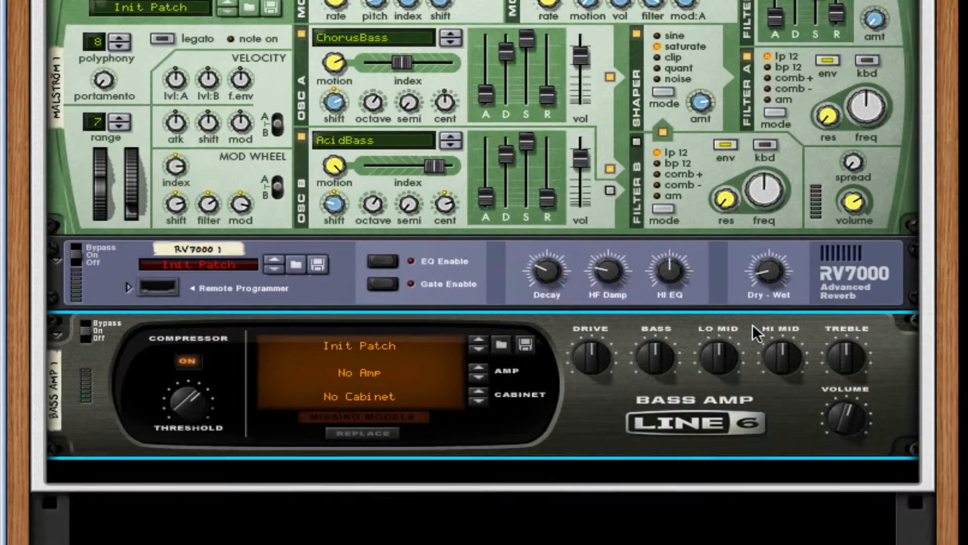
Step: Duplicate the Line 6 Bass Amp inside the Combinator
scroll(753, 323, down, 6)
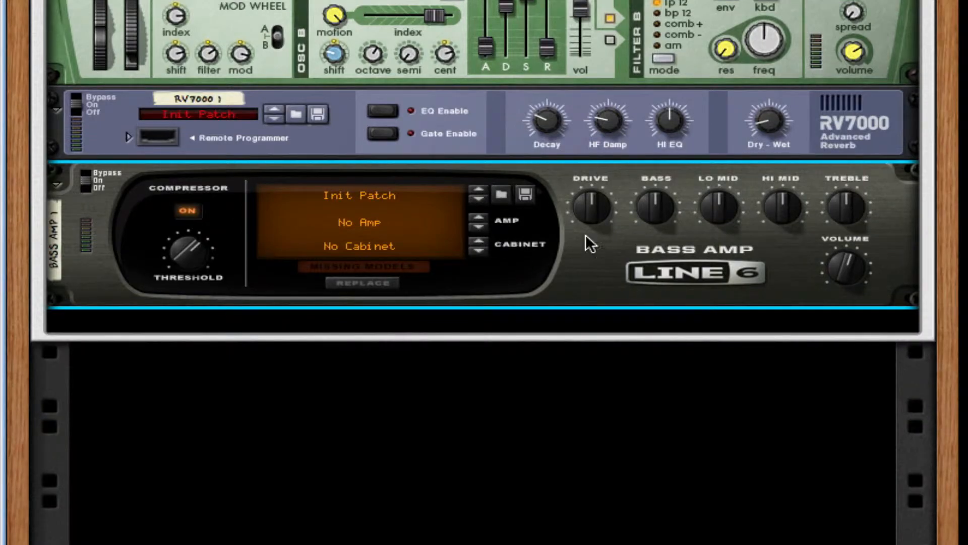
right_click(706, 279)
click(714, 281)
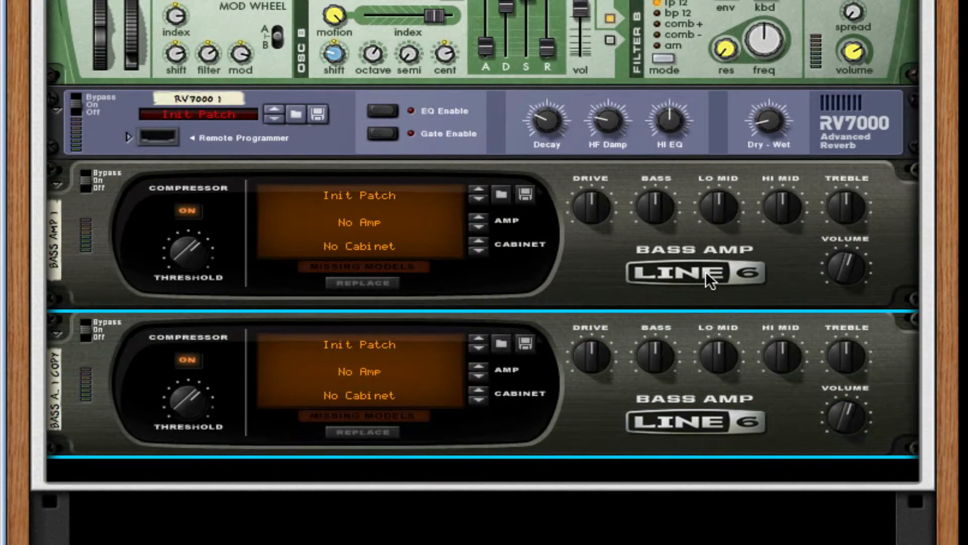
Step: Undo the Bass Amp duplication and add a Scream 4 Sound Destruction Unit below the original Bass Amp
key(super+z)
right_click(706, 271)
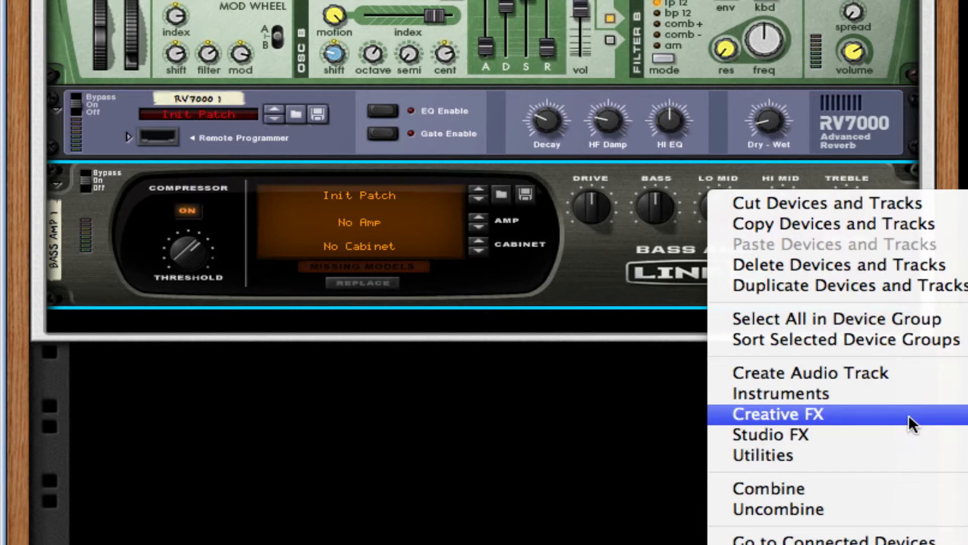
click(965, 424)
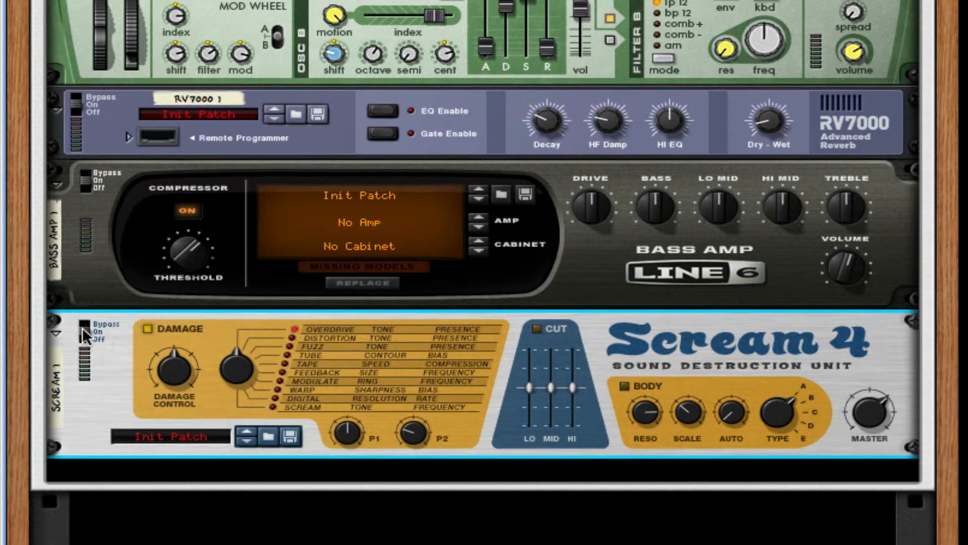
Step: Lower the Scream 4's damage control, set its damage type to Fuzz, and set P1 to maximum and P2 to minimum
scroll(300, 328, down, 3)
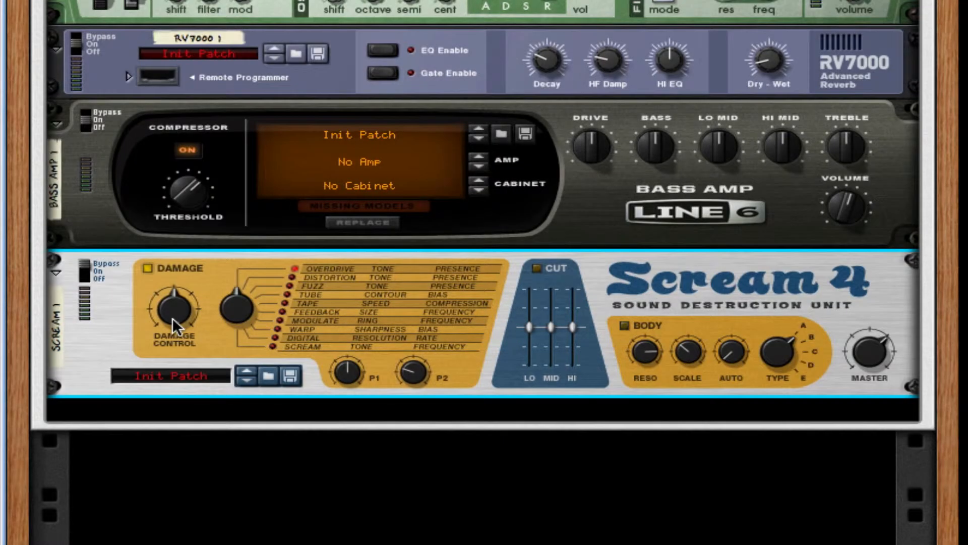
drag(172, 319, 173, 330)
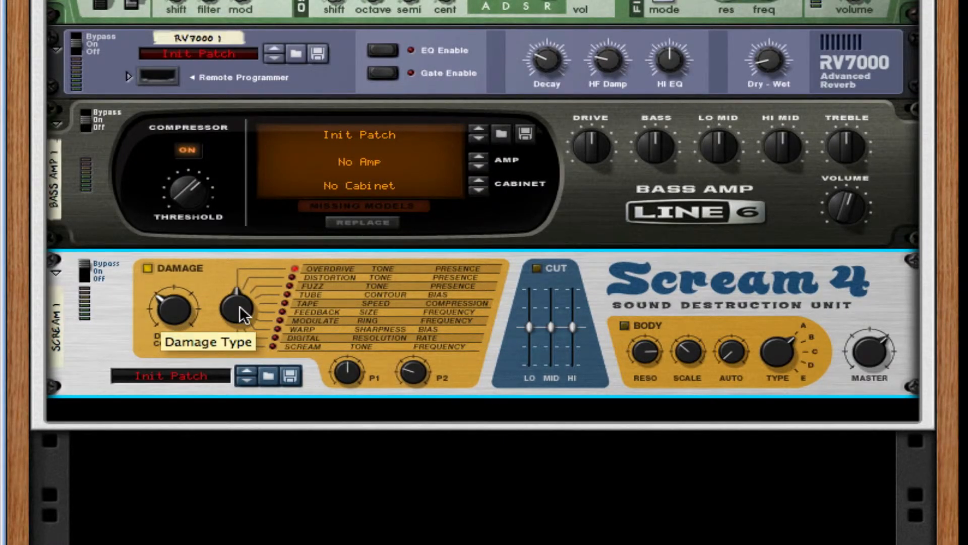
drag(240, 306, 240, 289)
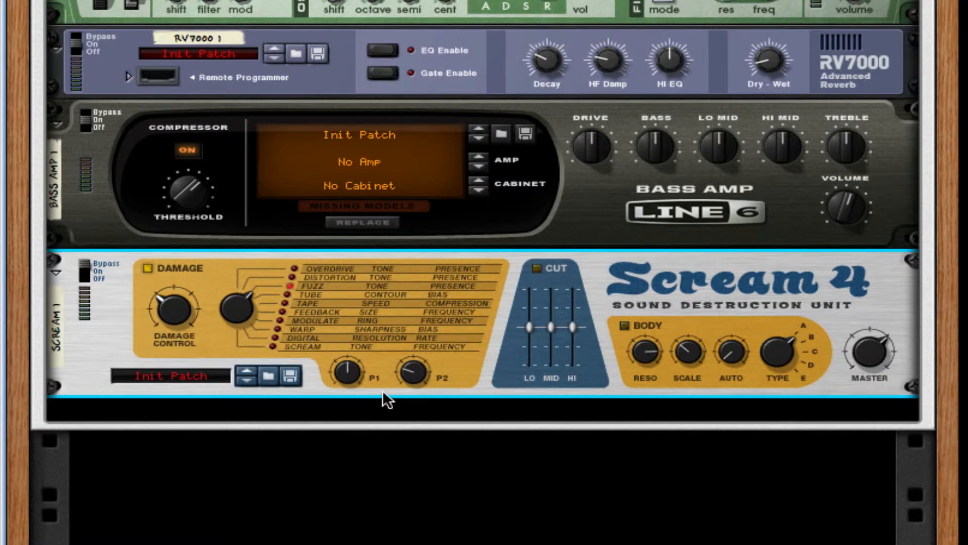
drag(350, 375, 465, 253)
drag(430, 372, 430, 500)
Step: Enable the Scream 4's Body section with Reso at maximum, Scale near the middle, Auto at about 65 and Type B
click(624, 326)
click(147, 268)
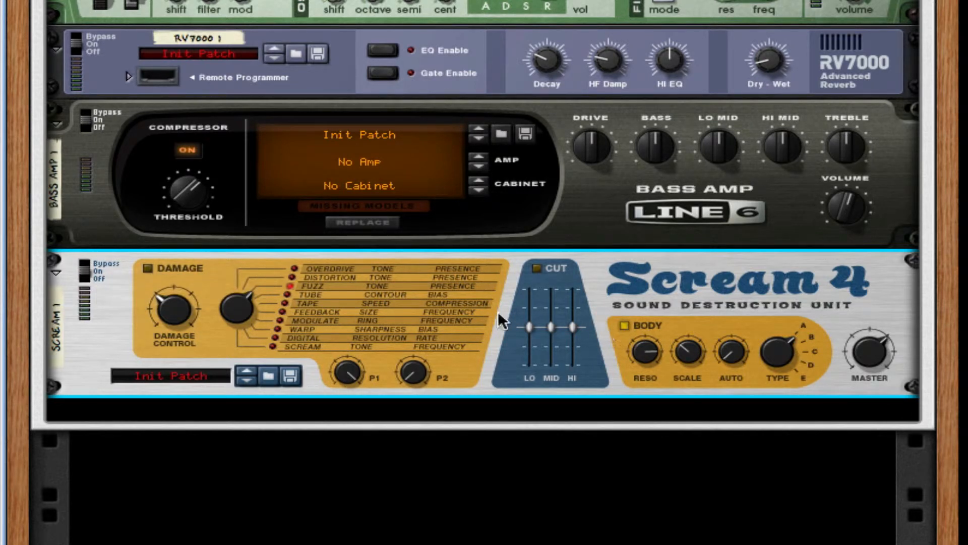
click(147, 268)
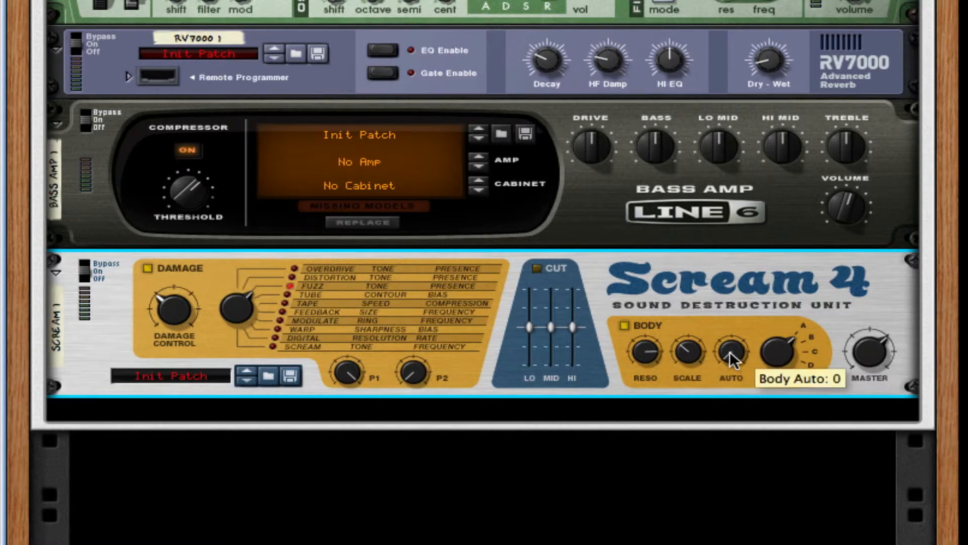
drag(646, 352, 665, 231)
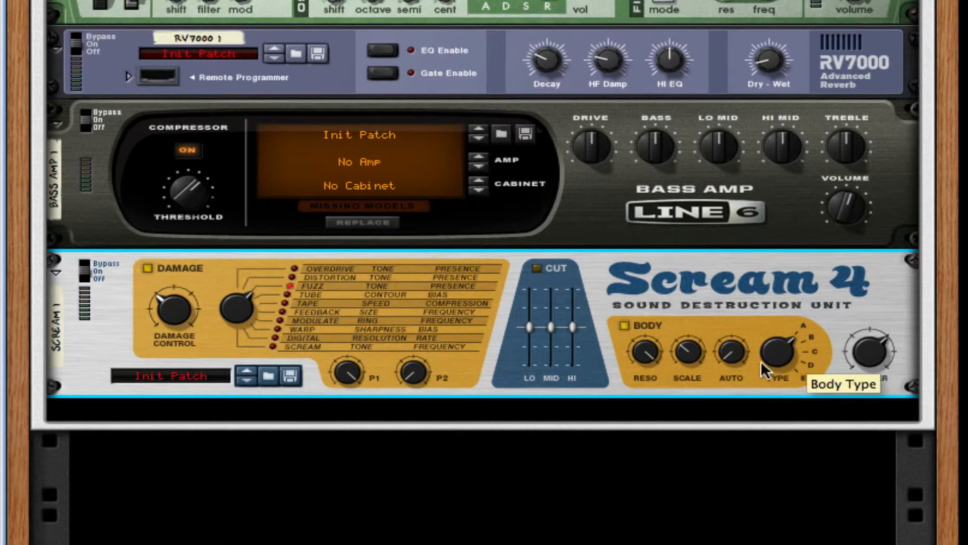
drag(701, 345, 741, 307)
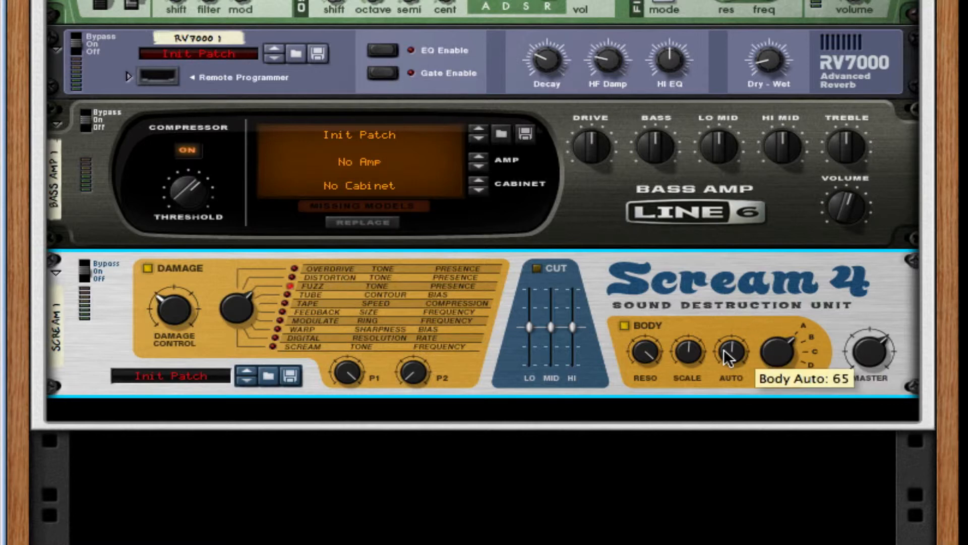
drag(725, 350, 724, 352)
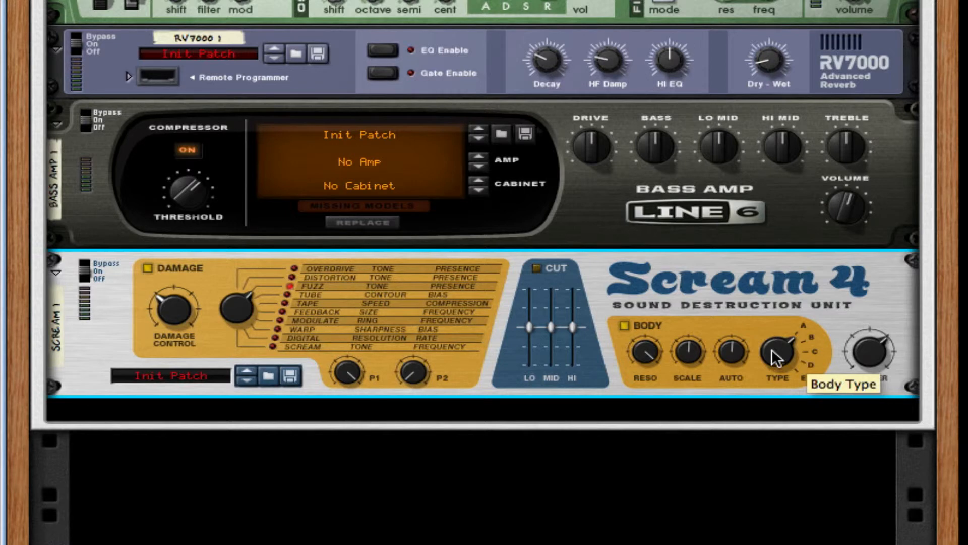
drag(772, 352, 772, 345)
Step: Add an MClass Equalizer below the Scream 4 and enable its Lo Cut, Param 1, Param 2 and Hi Shelf bands
scroll(534, 339, down, 1)
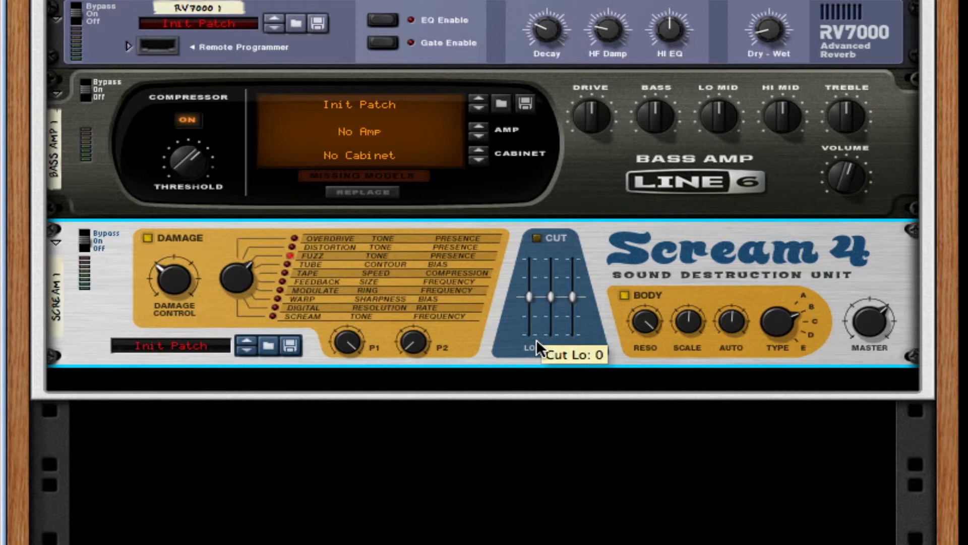
right_click(701, 272)
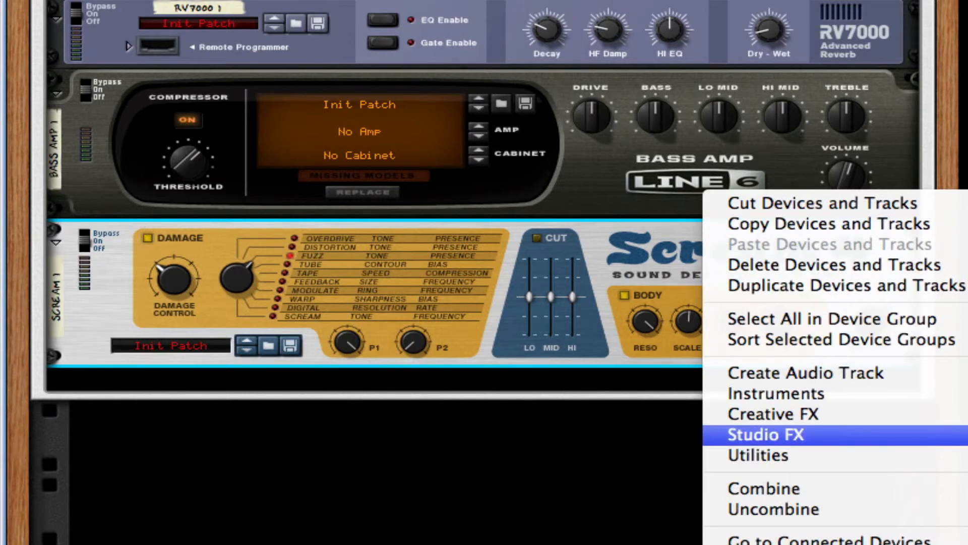
click(964, 435)
scroll(535, 275, down, 5)
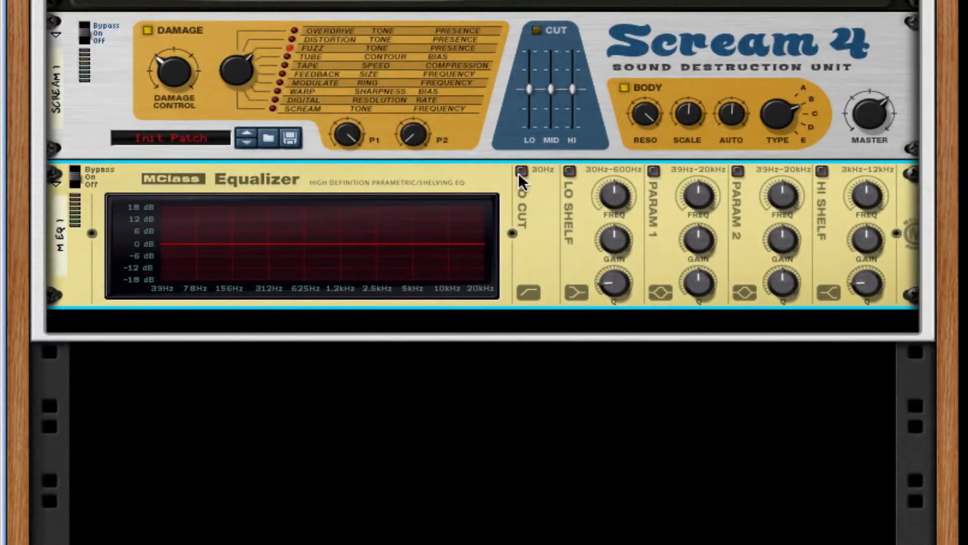
click(521, 172)
click(654, 170)
click(737, 170)
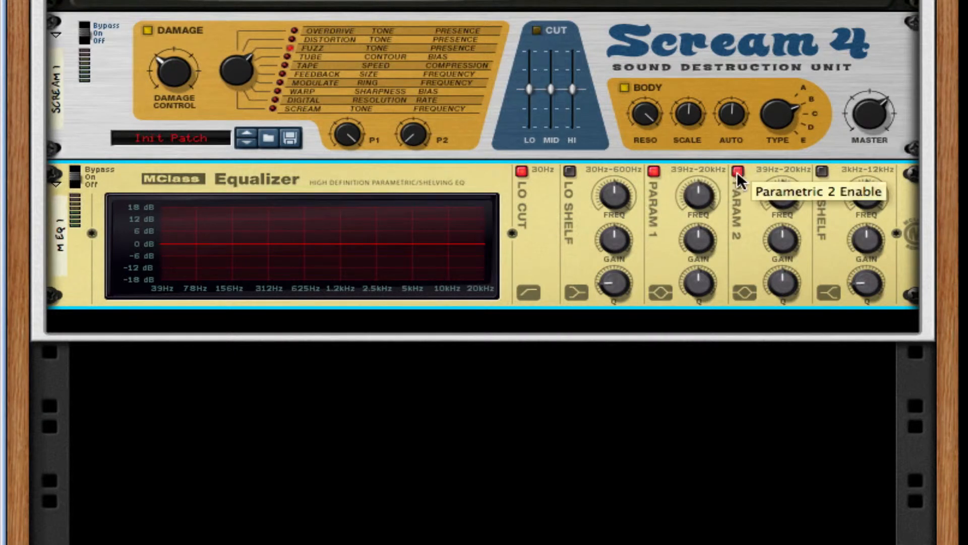
click(822, 172)
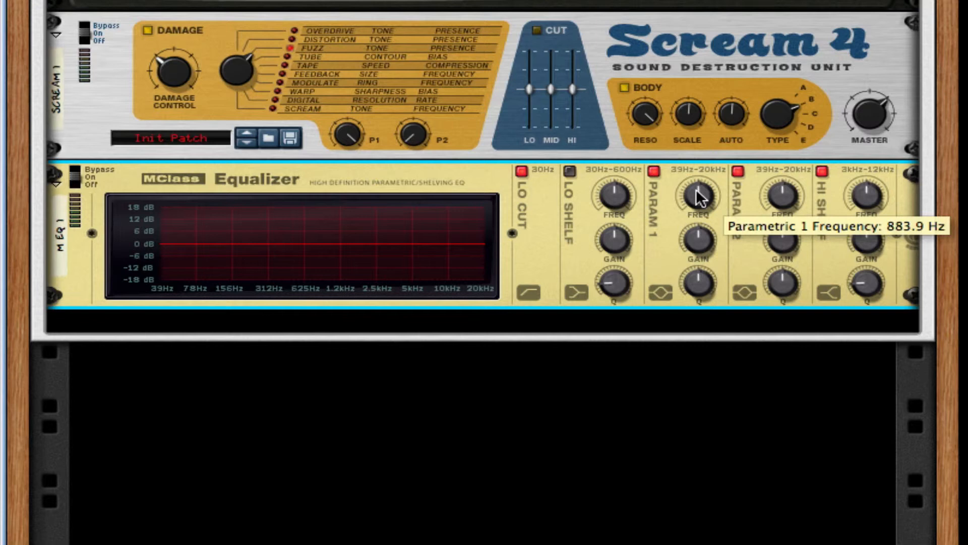
Step: Shape the Equalizer's Param 1 into a narrow notch near 156 Hz with minimum gain and maximum Q
mouse_move(696, 198)
mouse_down()
mouse_move(700, 220)
mouse_move(698, 212)
mouse_up()
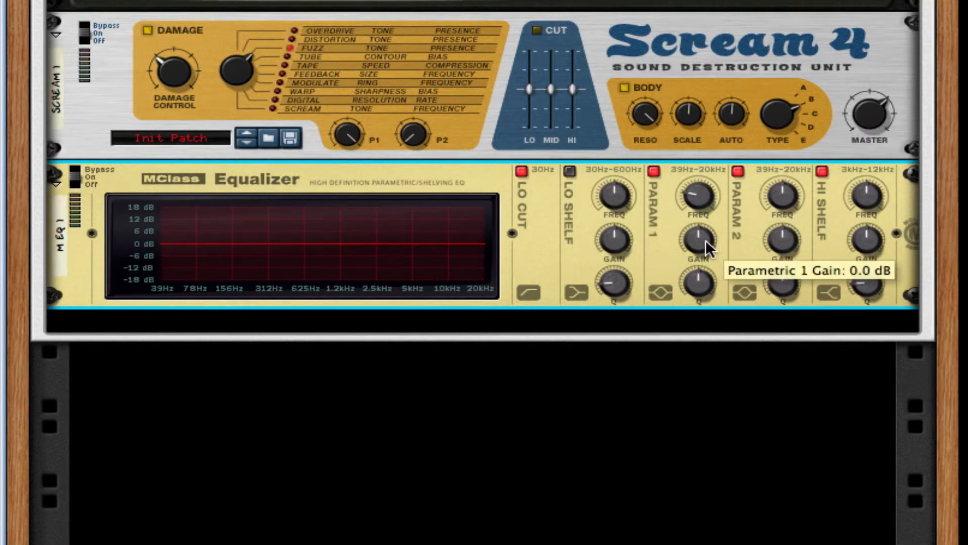
drag(706, 240, 700, 389)
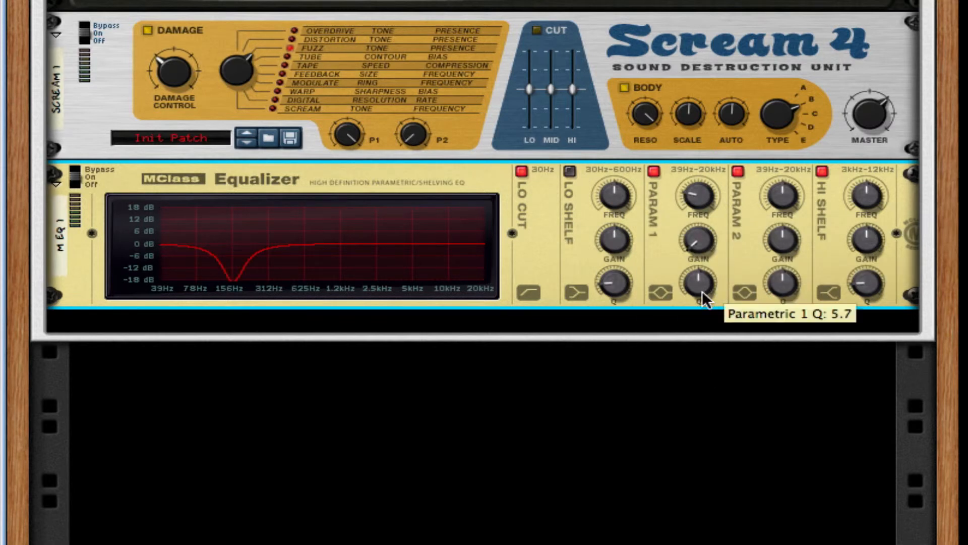
drag(702, 291, 918, 216)
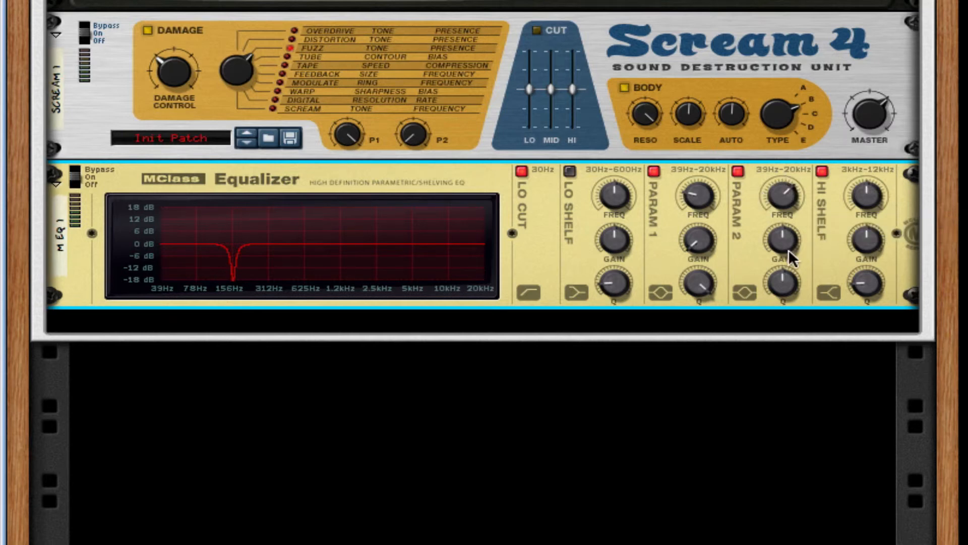
Step: Shape Param 2 into a narrow full-depth notch near 2.5 kHz and raise the Hi Shelf's gain and Q
drag(788, 249, 804, 529)
drag(783, 283, 780, 219)
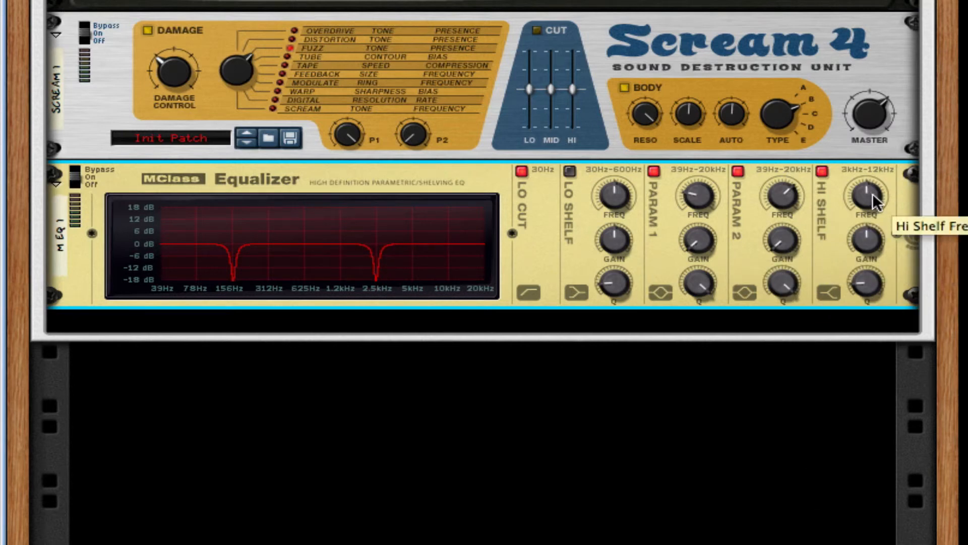
drag(871, 244, 873, 237)
drag(875, 290, 875, 272)
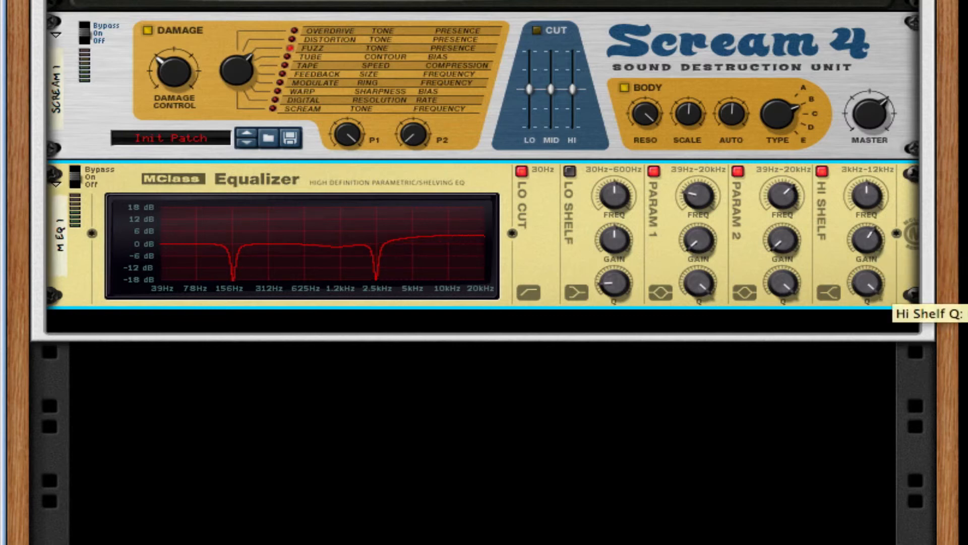
Step: Add an MClass Maximizer below the Equalizer with its limiter off, soft clip on at amount 127 and release speed Auto
right_click(831, 217)
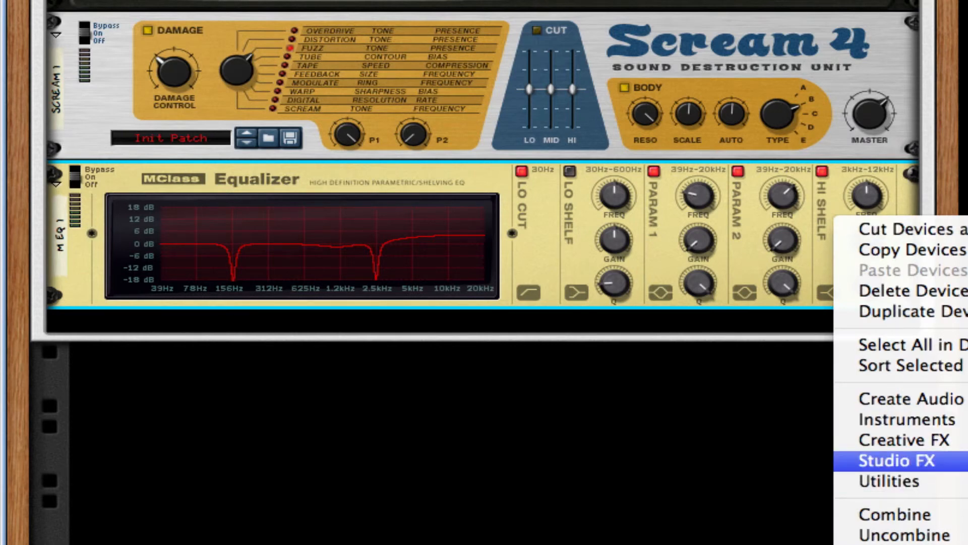
click(965, 460)
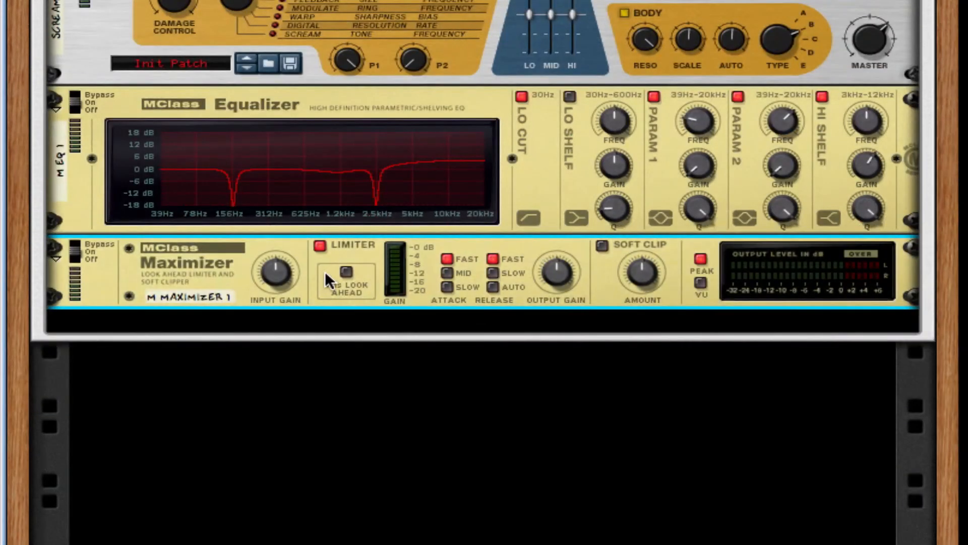
click(324, 246)
click(602, 245)
drag(650, 283, 651, 242)
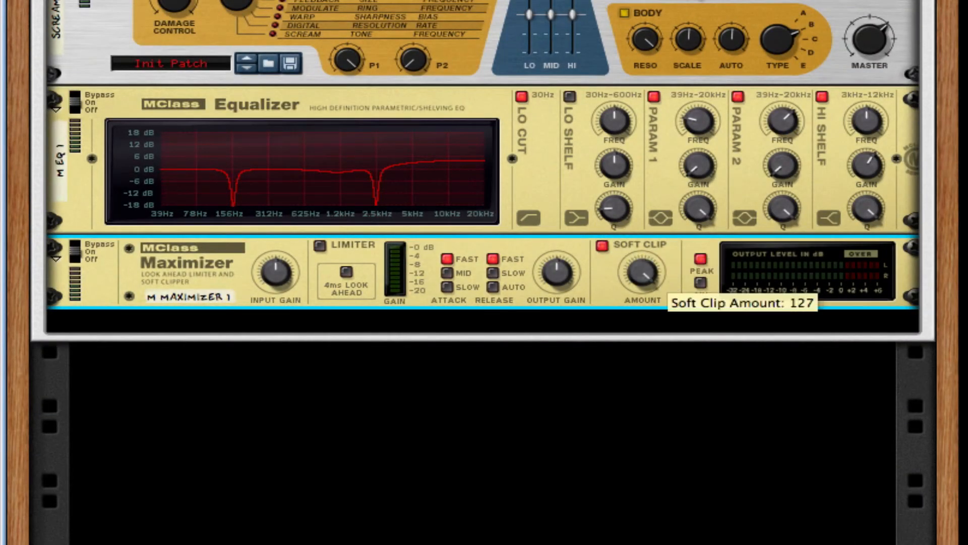
click(495, 285)
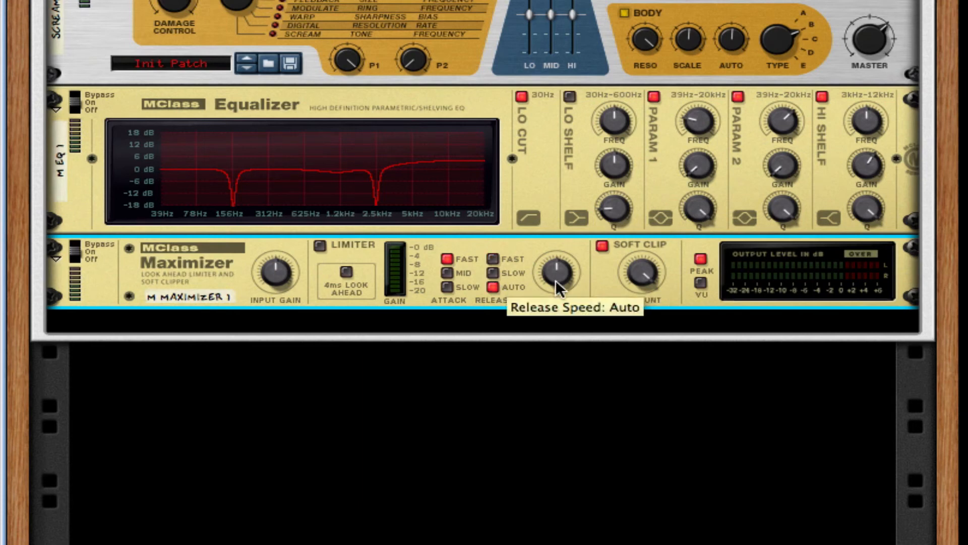
Step: Add another Studio FX device below the Maximizer and select the Malström synthesizer
right_click(682, 282)
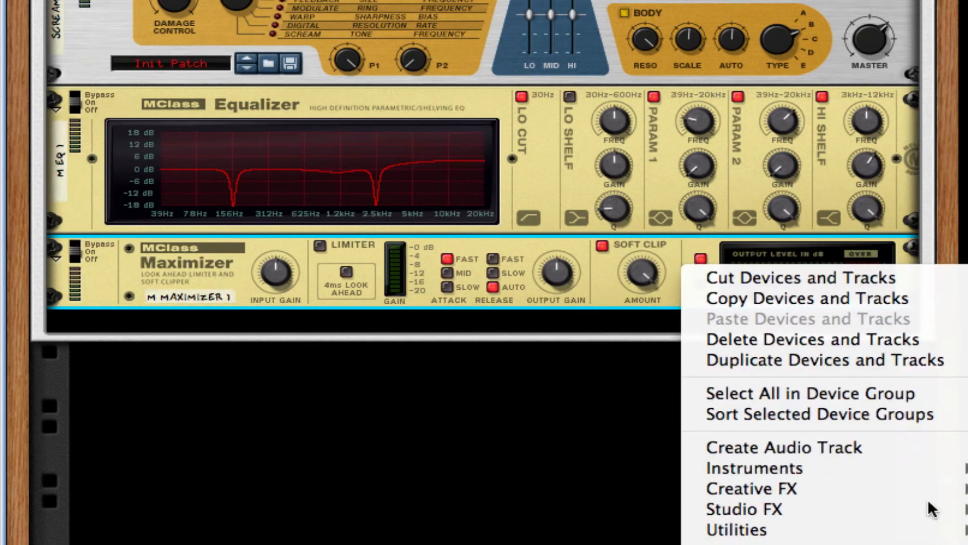
click(967, 510)
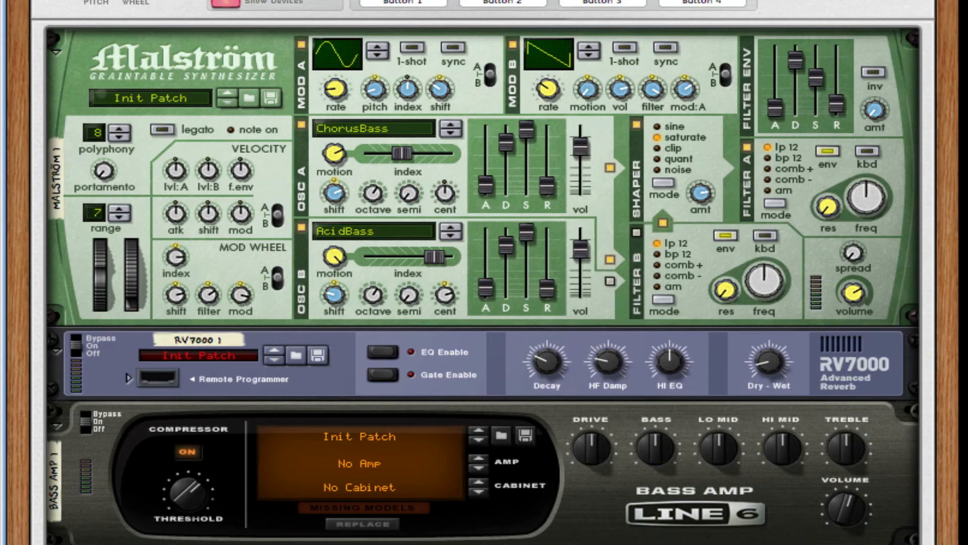
scroll(454, 308, up, 5)
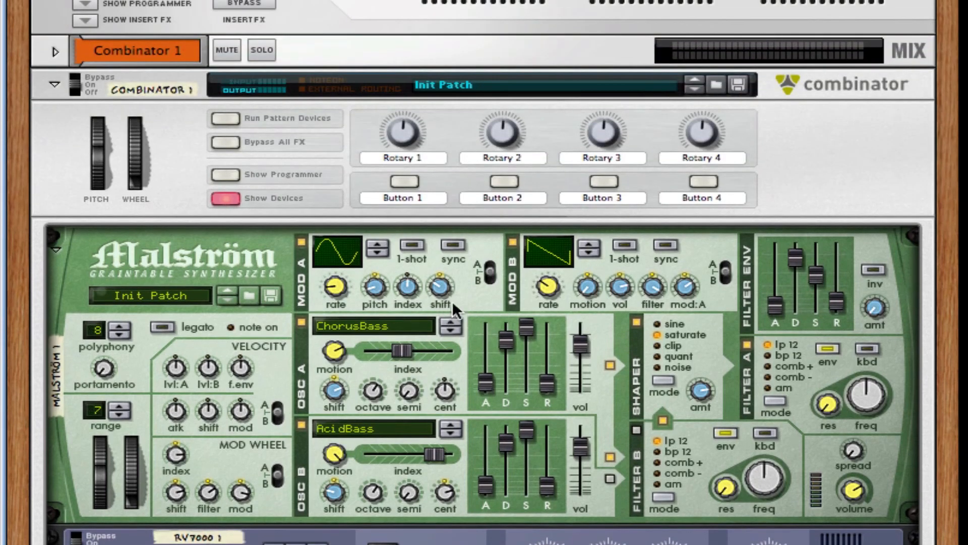
click(812, 469)
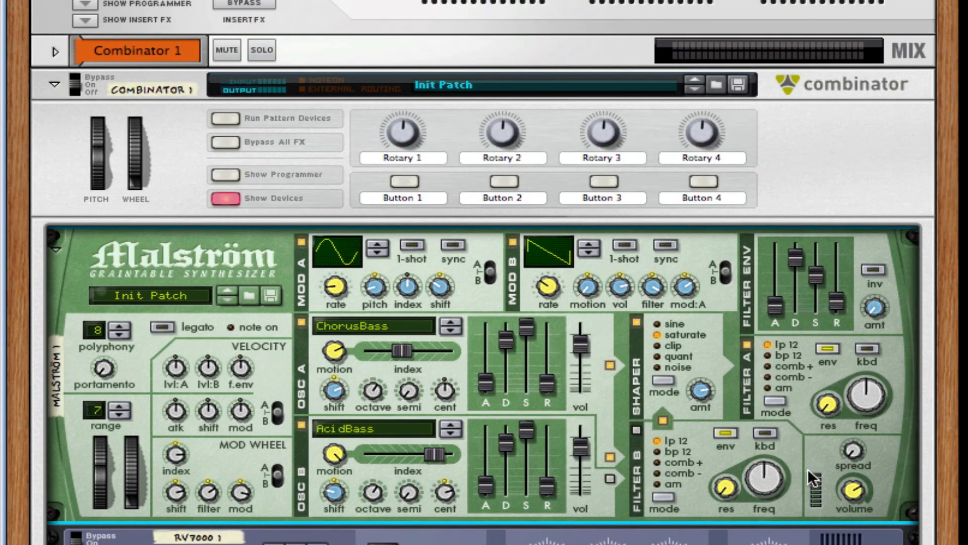